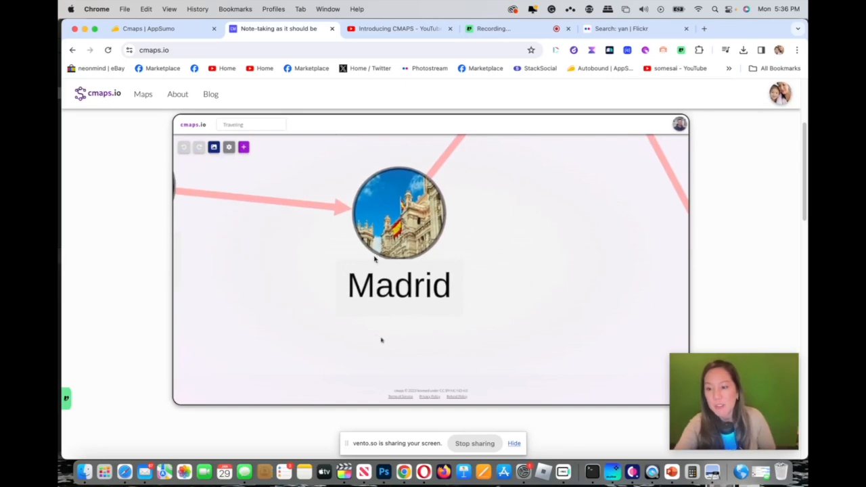
Step: Open the Marvel Heroes example map from the example gallery on the home page
scroll(781, 280, down, 5)
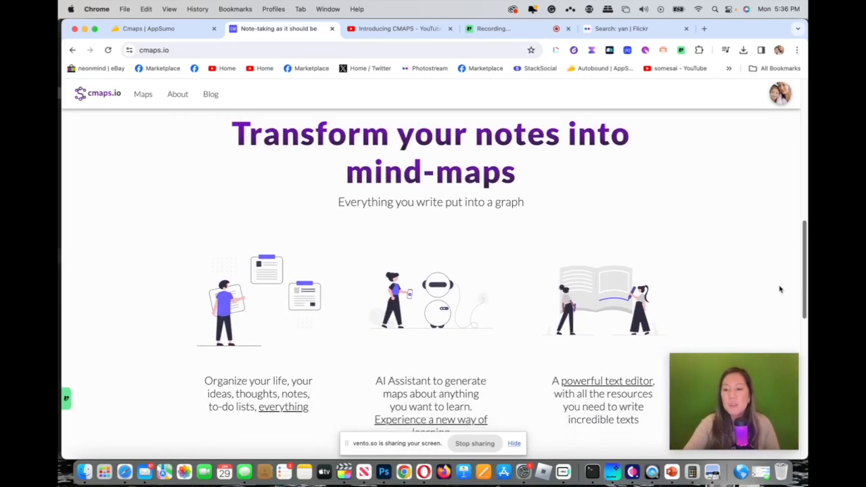
scroll(777, 297, down, 3)
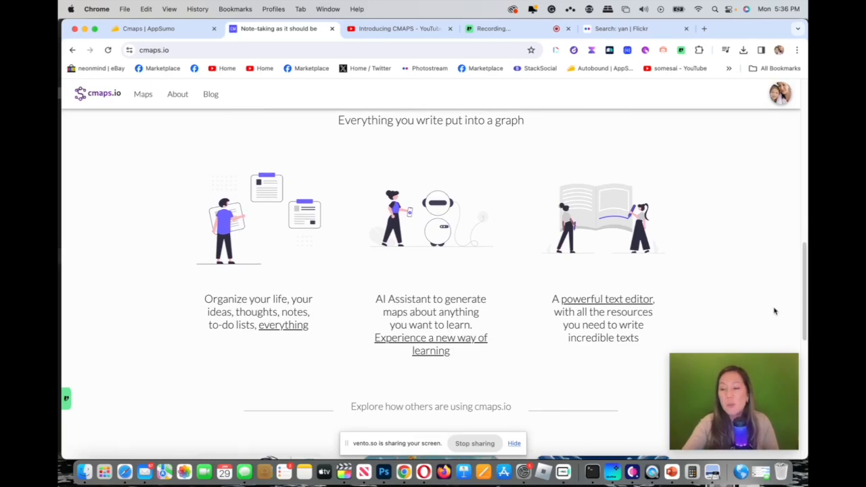
scroll(805, 285, down, 5)
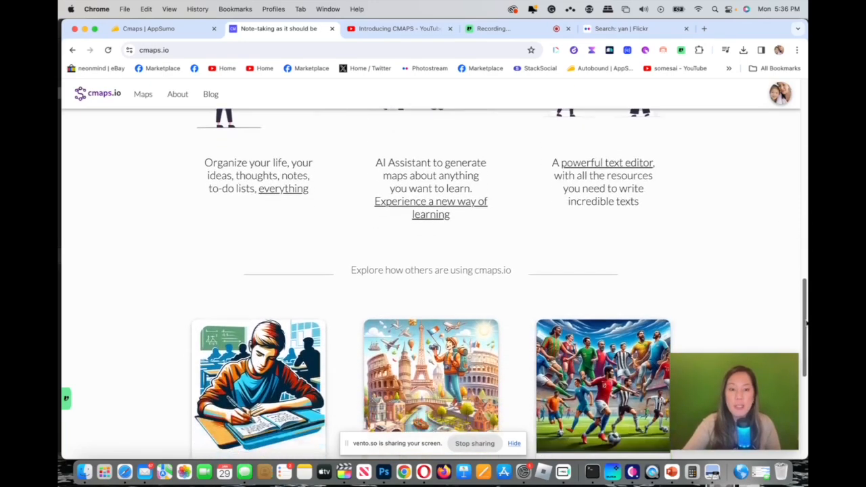
scroll(804, 376, down, 1)
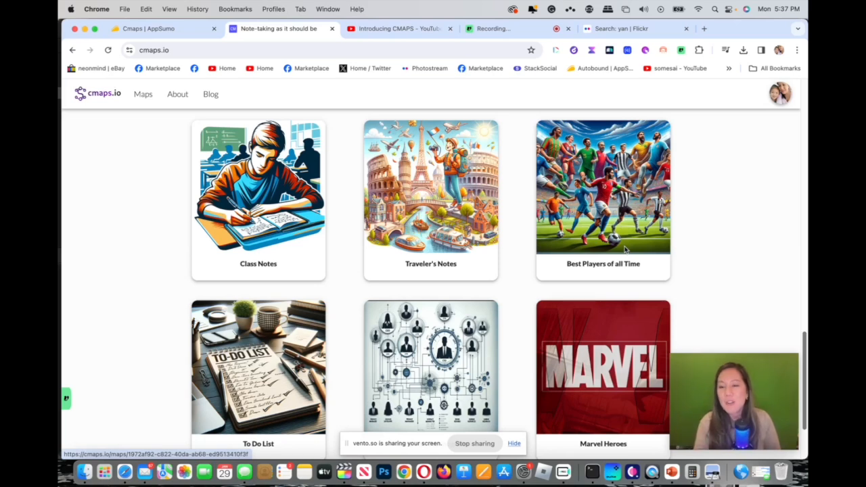
drag(804, 346, 804, 373)
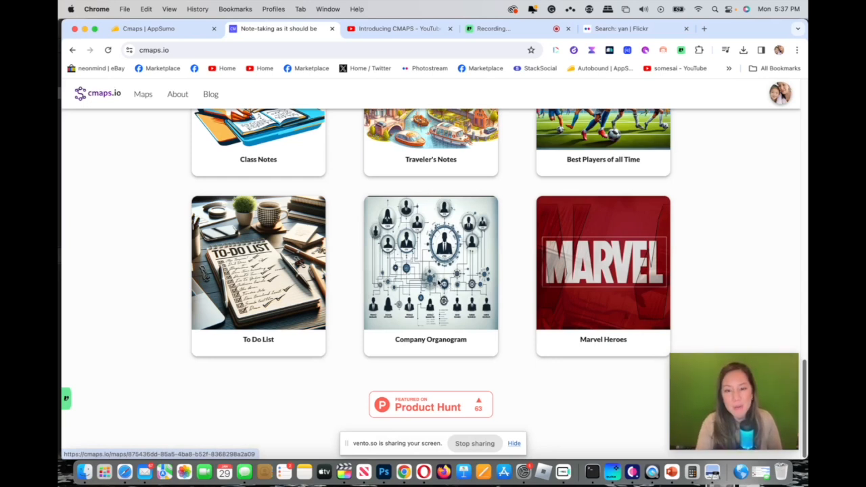
click(621, 281)
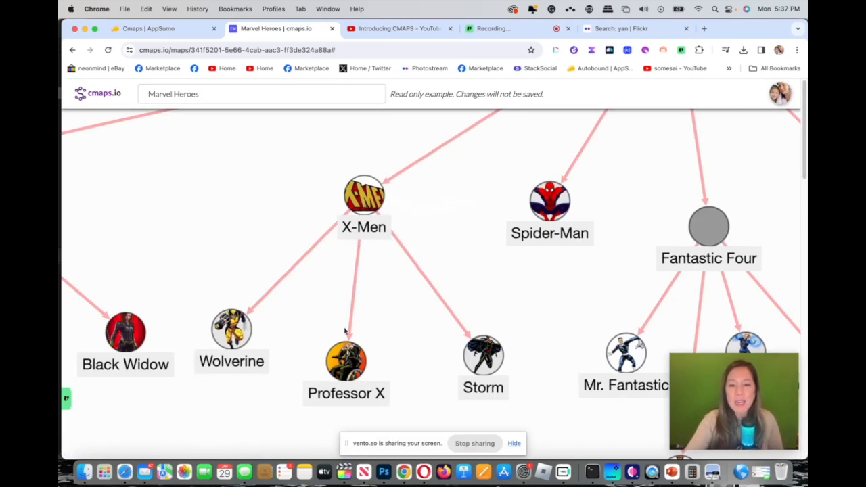
Step: Add a link from the X-Men node to the Black Widow node
click(363, 203)
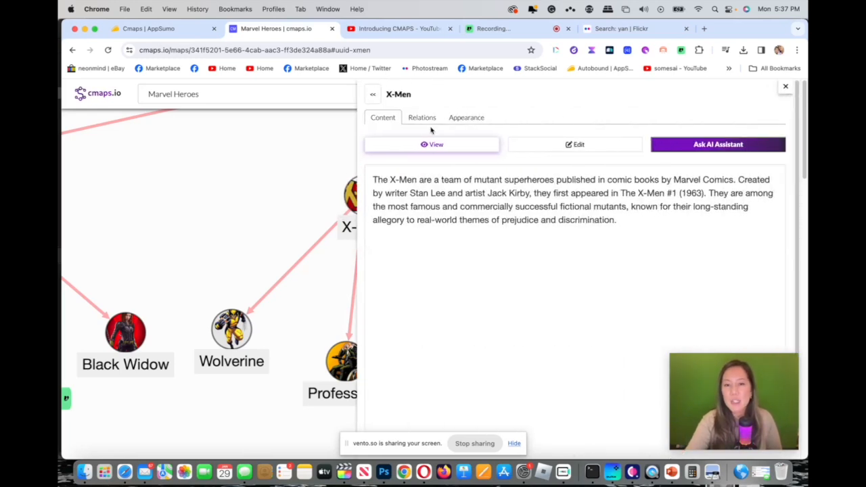
click(420, 122)
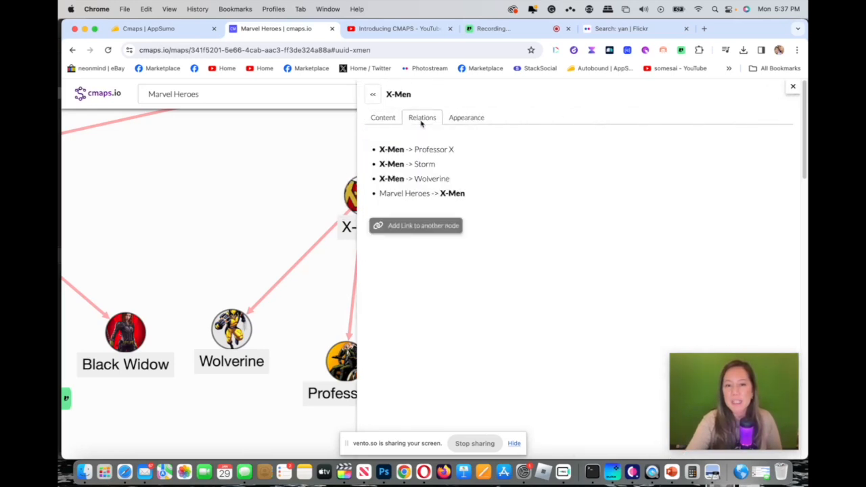
click(424, 228)
click(429, 193)
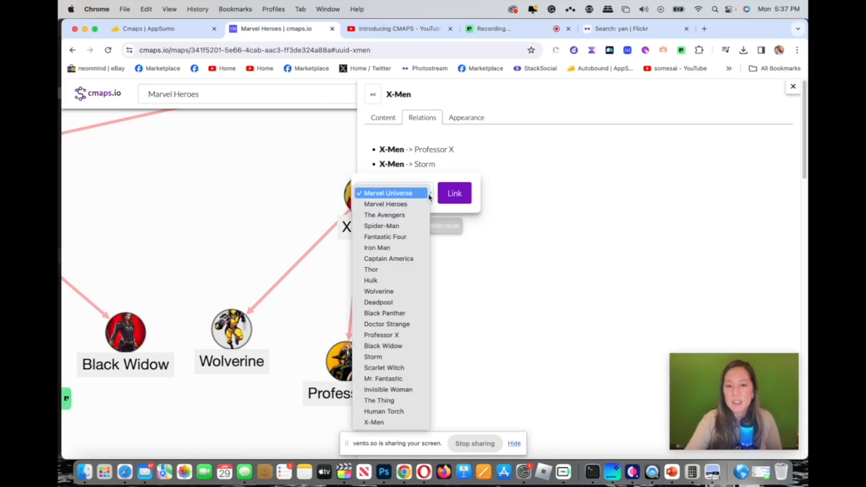
click(426, 350)
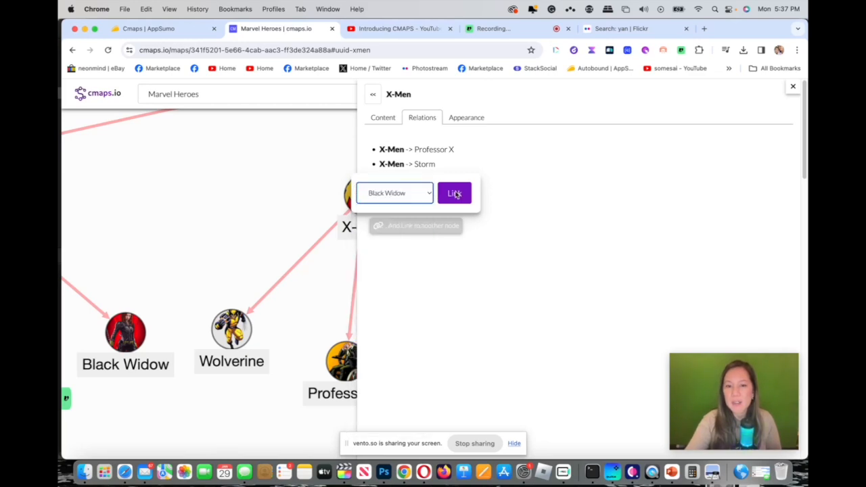
click(457, 196)
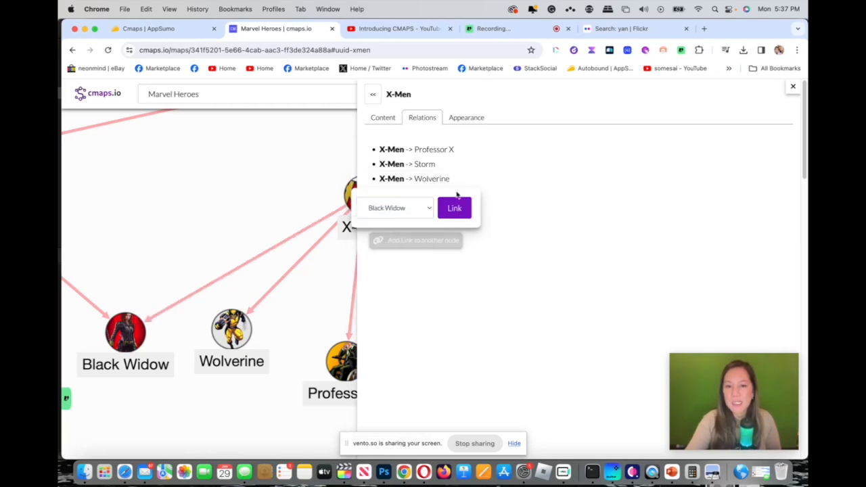
Step: Have the AI Assistant extend the X-Men node's description and open its content for editing
click(390, 119)
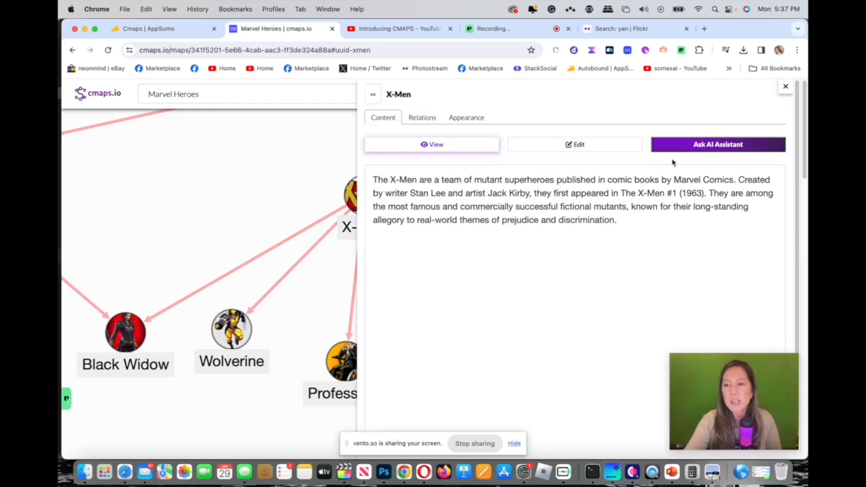
click(691, 146)
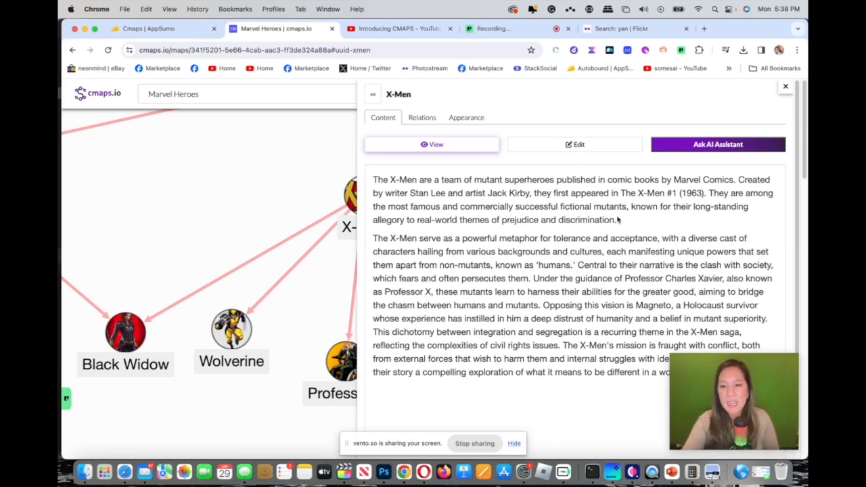
click(604, 146)
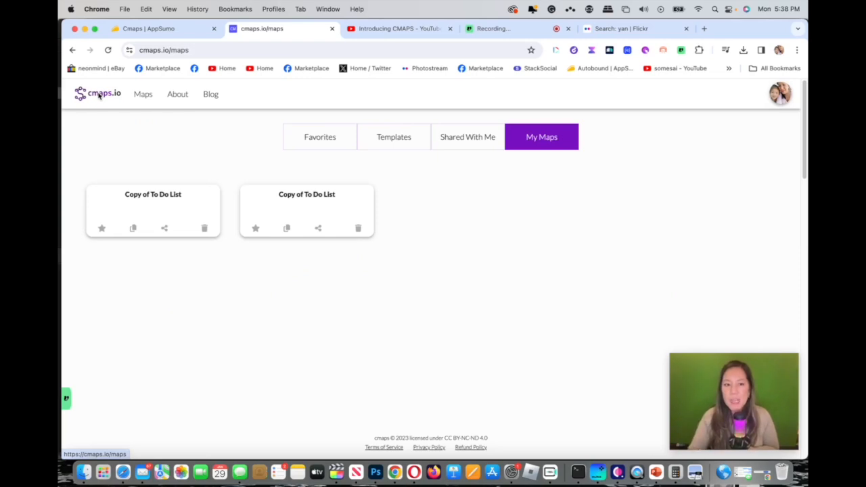
Step: Delete the first of the two Copy of To Do List maps from My Maps
click(204, 229)
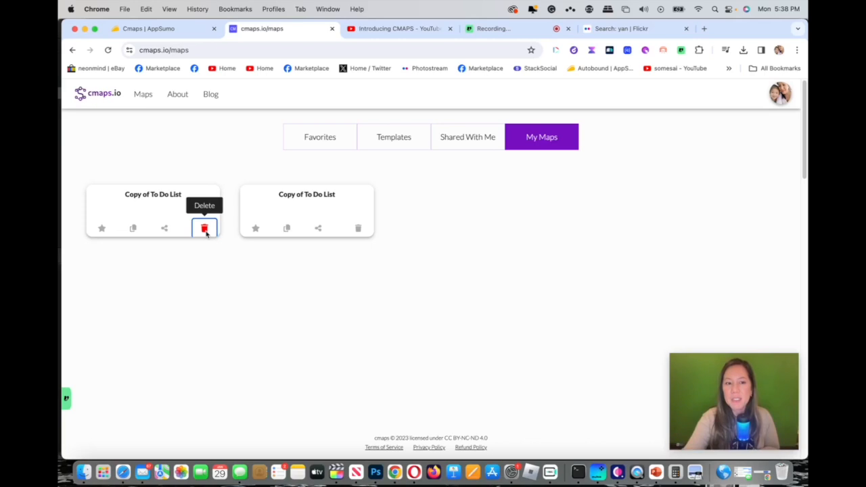
click(518, 111)
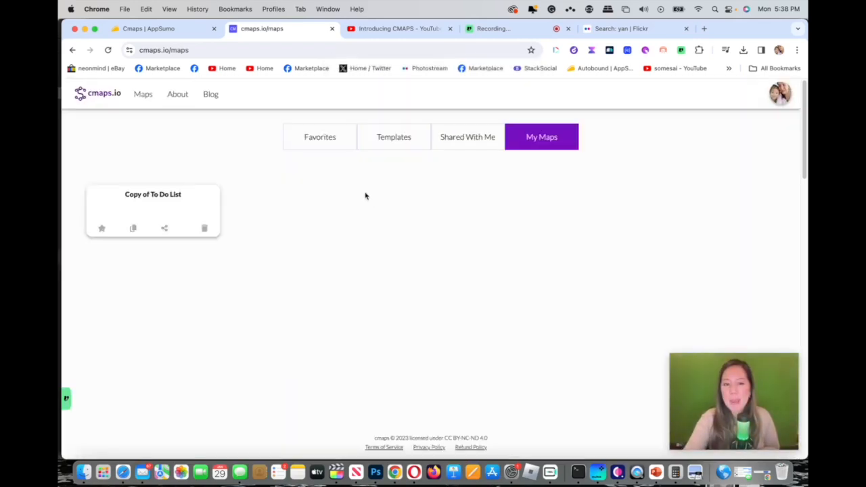
Step: Inspect the sharing options of the Copy of To Do List map, including the available access roles, and close them without saving
click(102, 229)
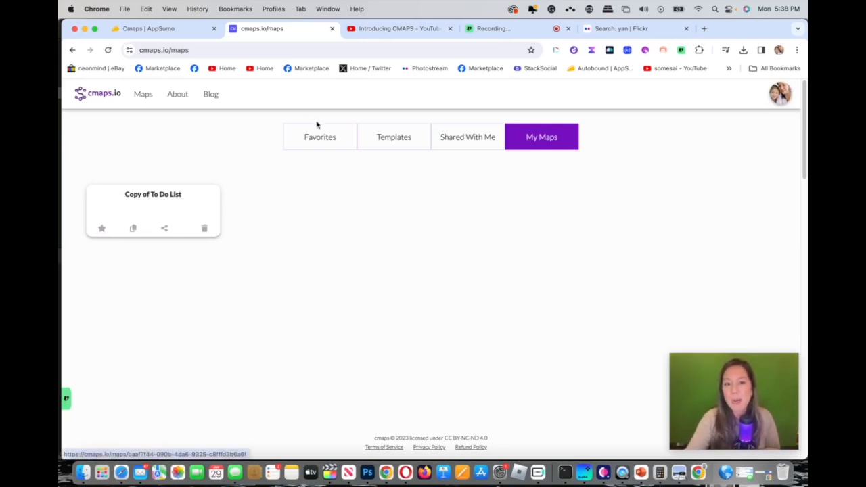
click(165, 229)
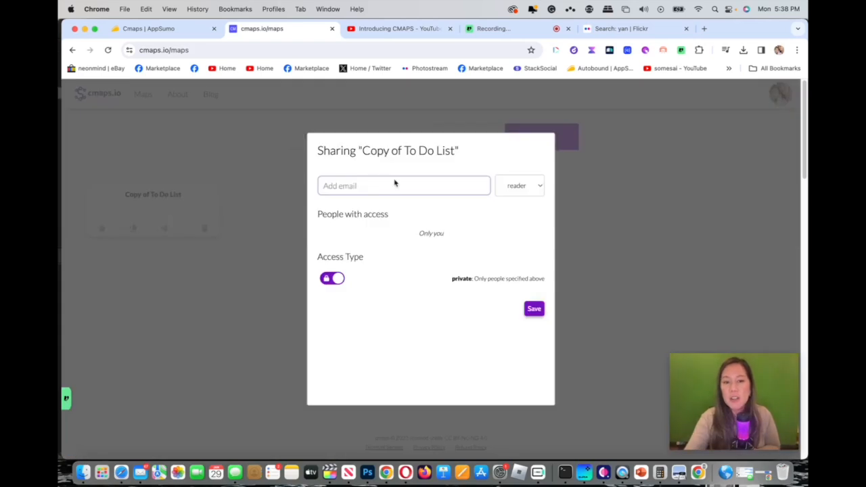
click(519, 187)
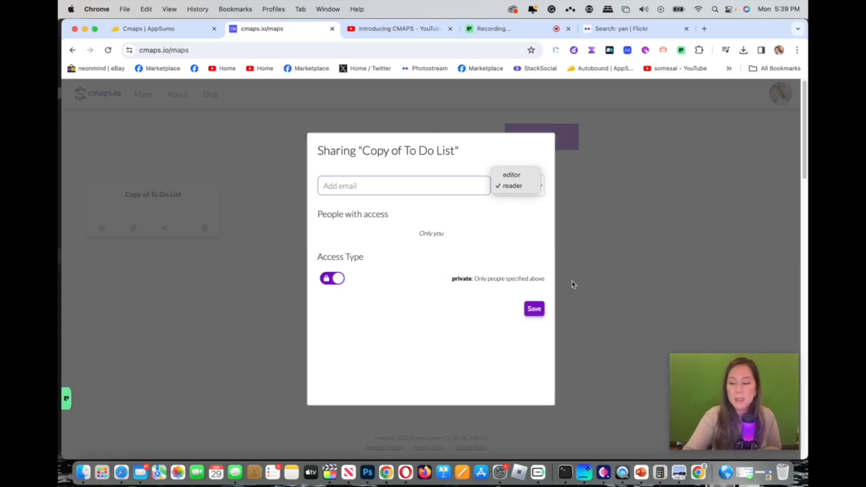
click(629, 255)
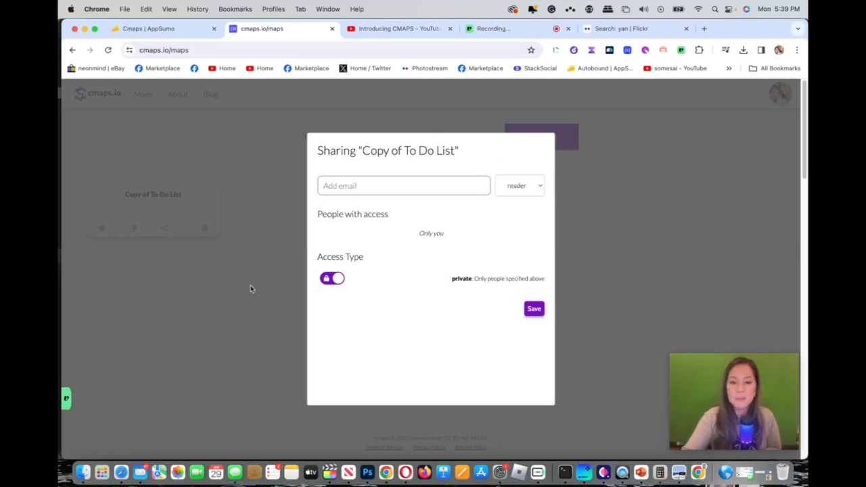
click(251, 285)
Step: Delete the remaining Copy of To Do List map and confirm the deletion
click(205, 228)
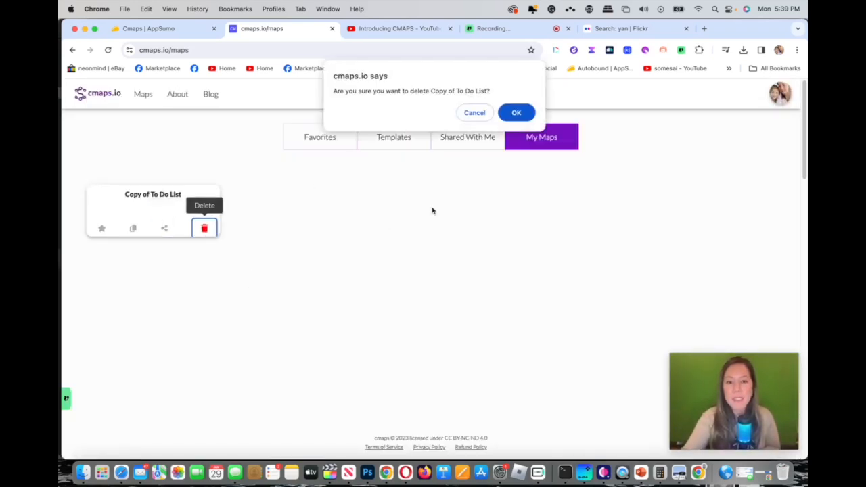
click(512, 114)
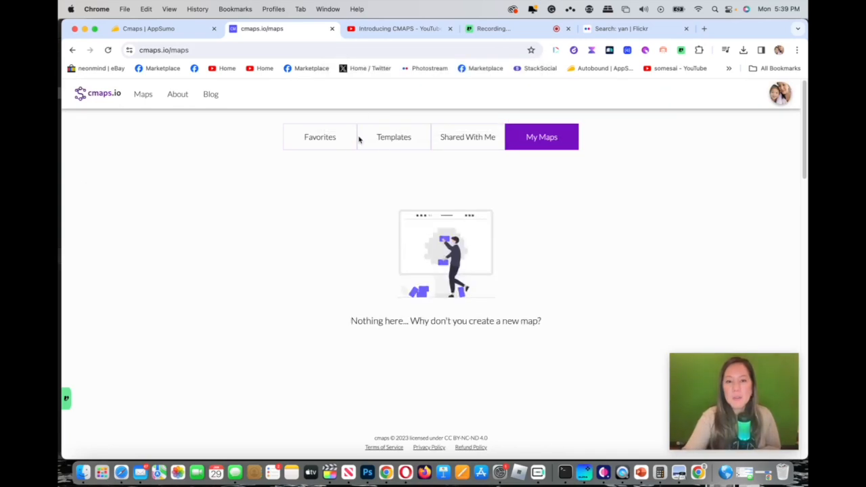
Step: Check the template and shared map collections, and make a copy of the To Do List template
click(385, 140)
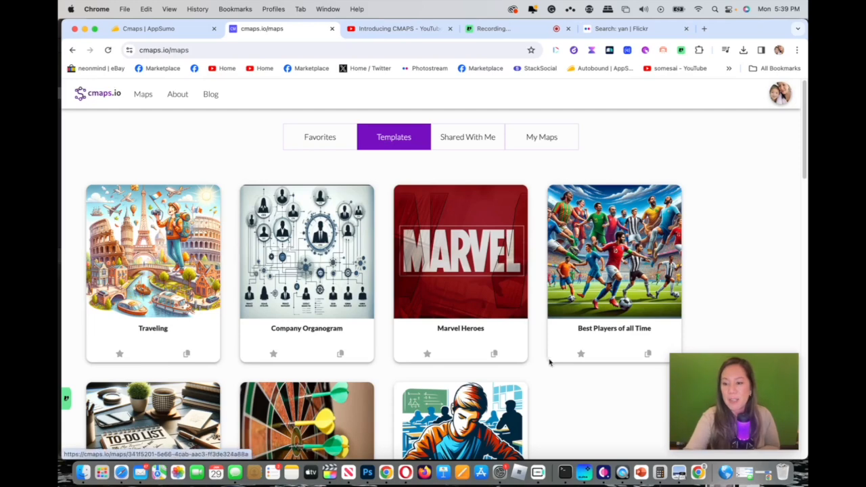
click(487, 141)
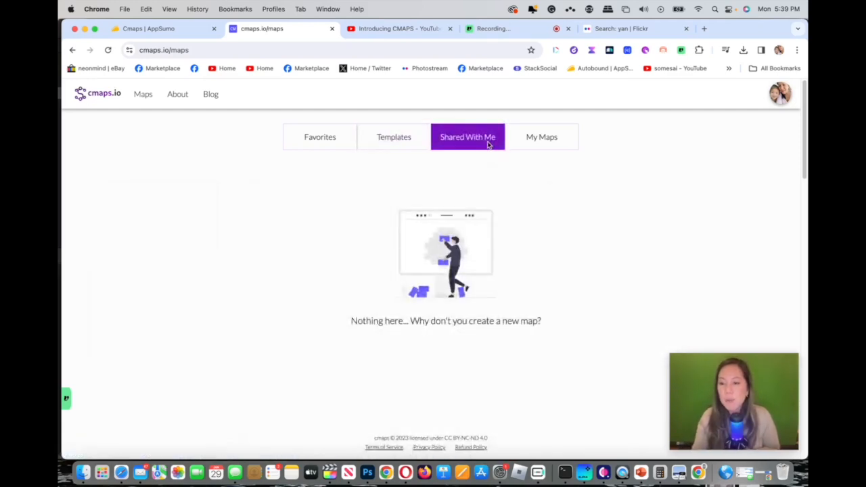
click(547, 137)
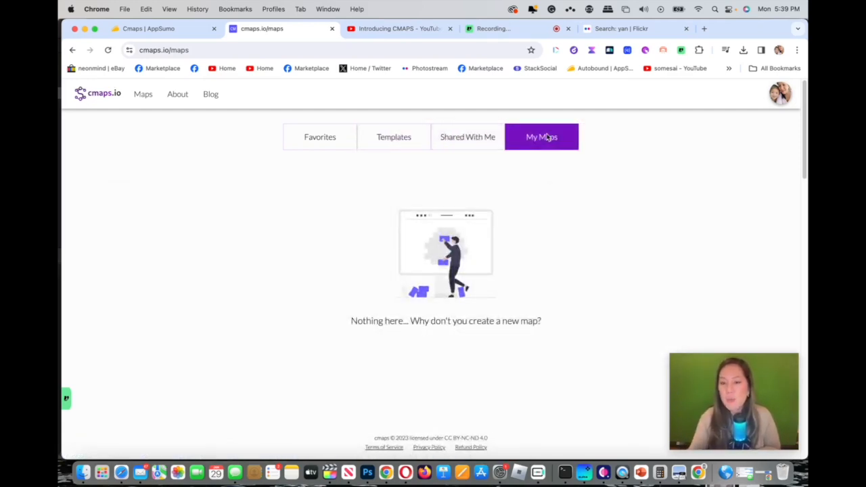
click(410, 137)
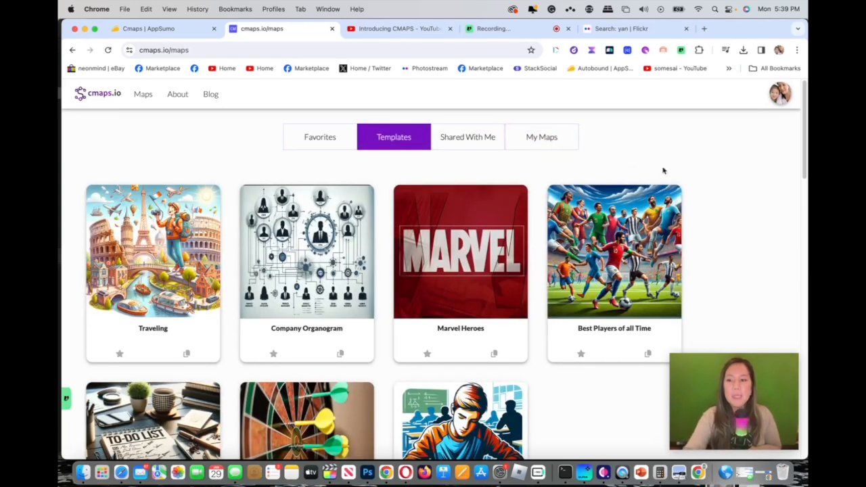
drag(805, 155, 802, 187)
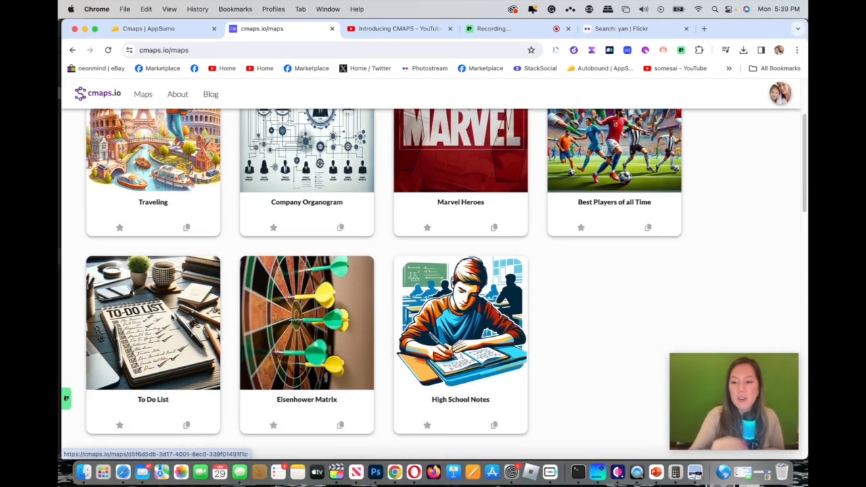
click(187, 427)
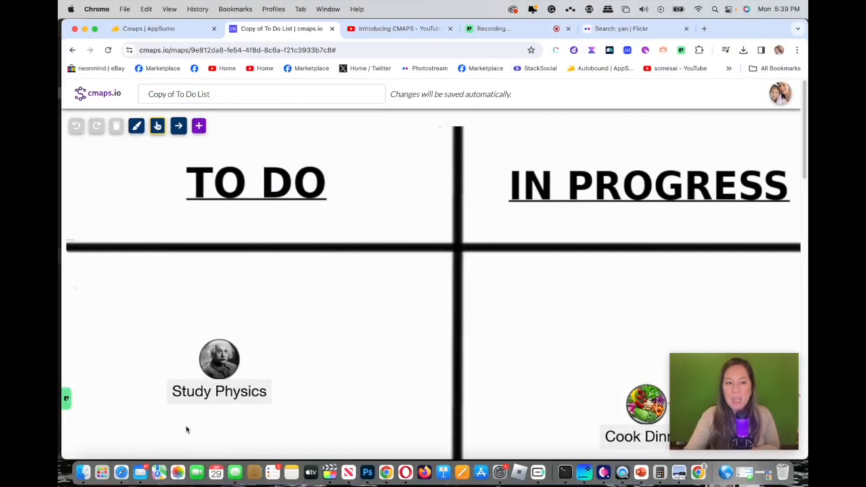
Step: Set the canvas background of the To Do List copy to a dark brown, RGB 77, 44, 44
click(137, 126)
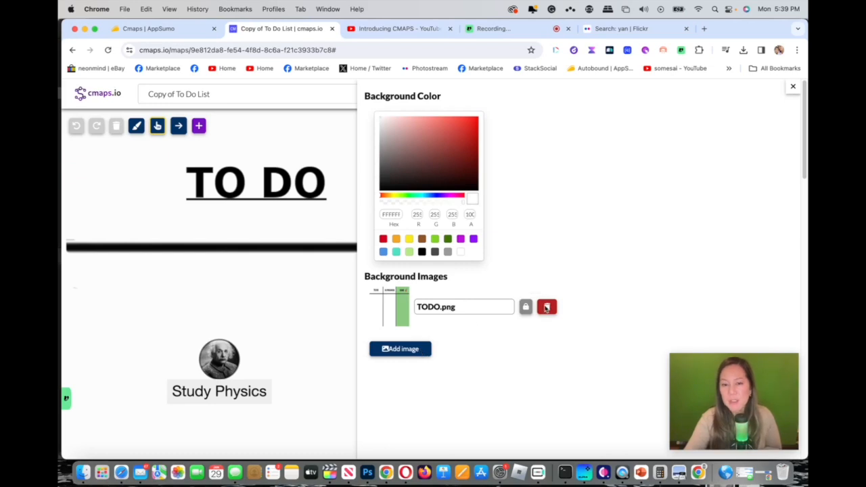
click(423, 170)
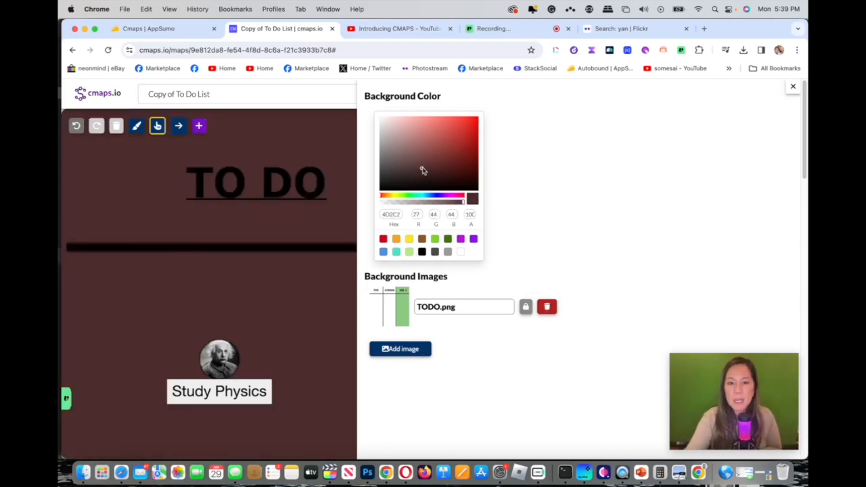
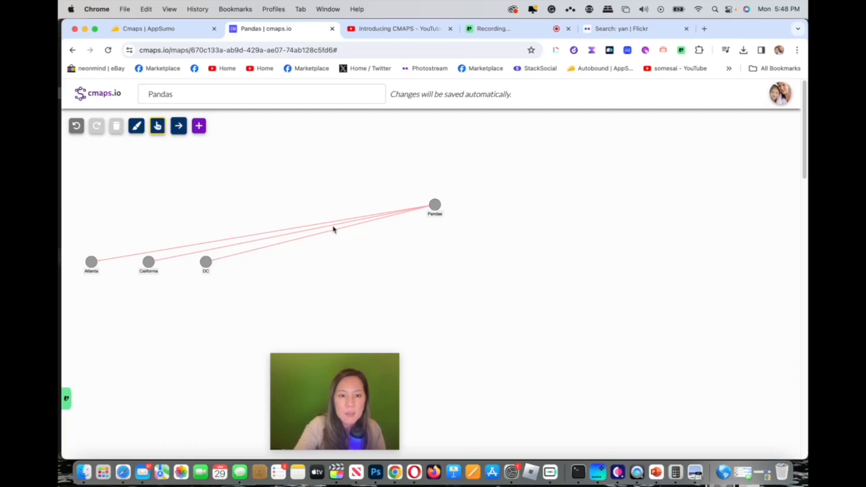
Step: Spread the DC, California and Atlanta nodes out in a fan below the Pandas node
drag(208, 267, 634, 283)
drag(150, 268, 418, 312)
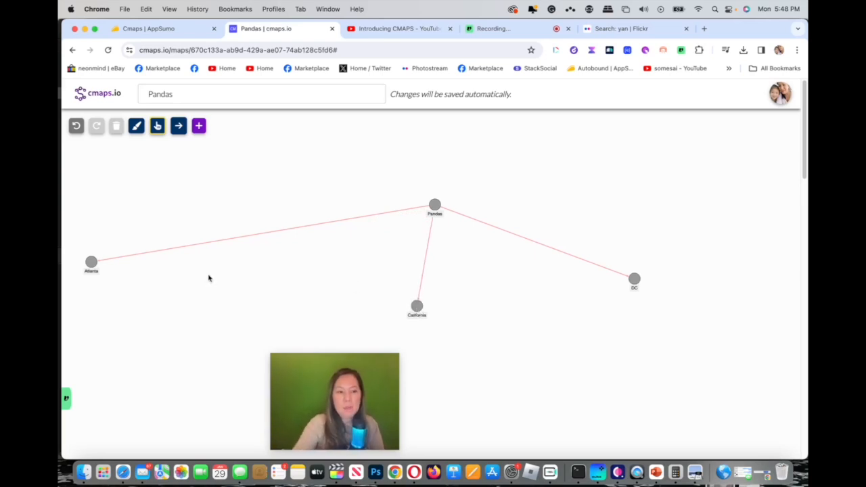
drag(96, 267, 249, 285)
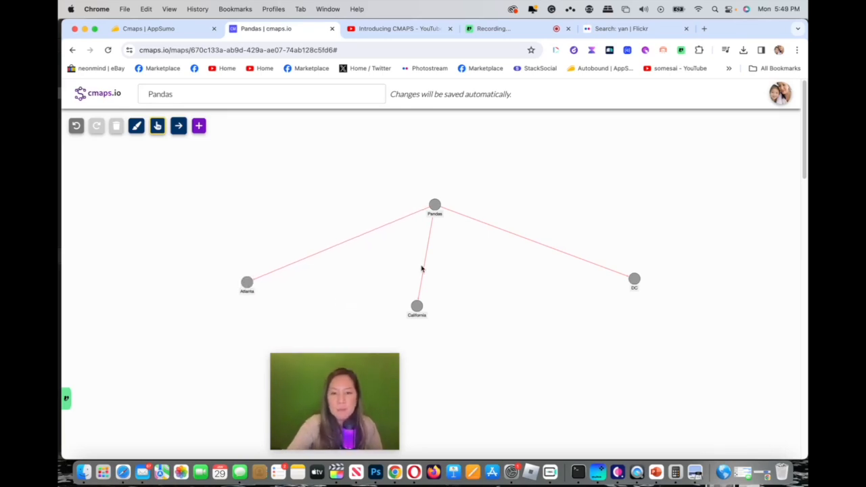
Step: Rename the Pandas node at the top of the map to US Pandas
click(435, 208)
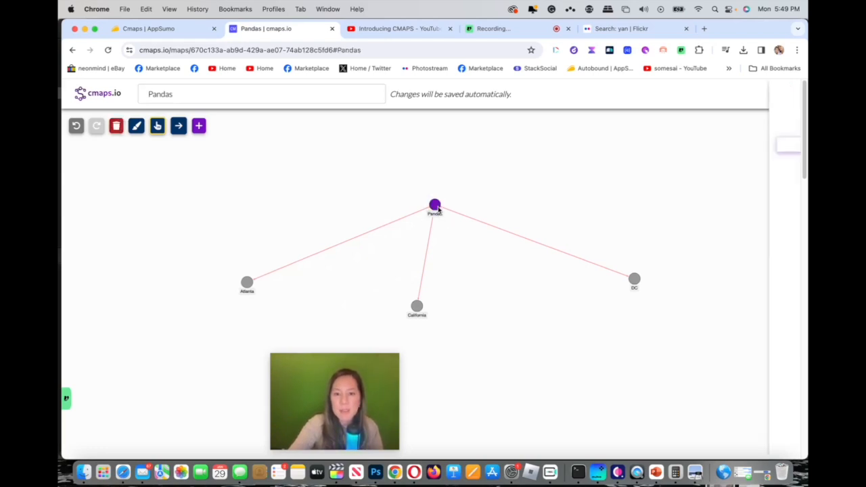
click(387, 95)
text(U)
Step: Check the Atlanta node's content text, and reposition the California node almost directly beneath US Pandas
click(247, 282)
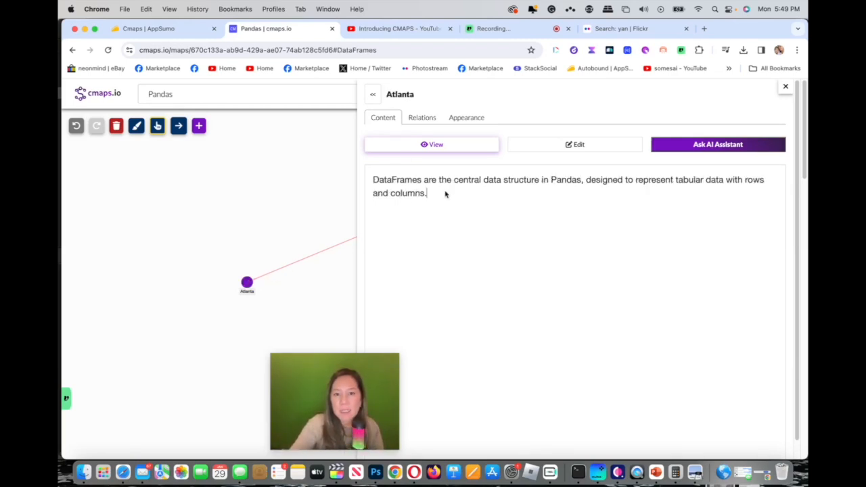
drag(426, 193, 373, 178)
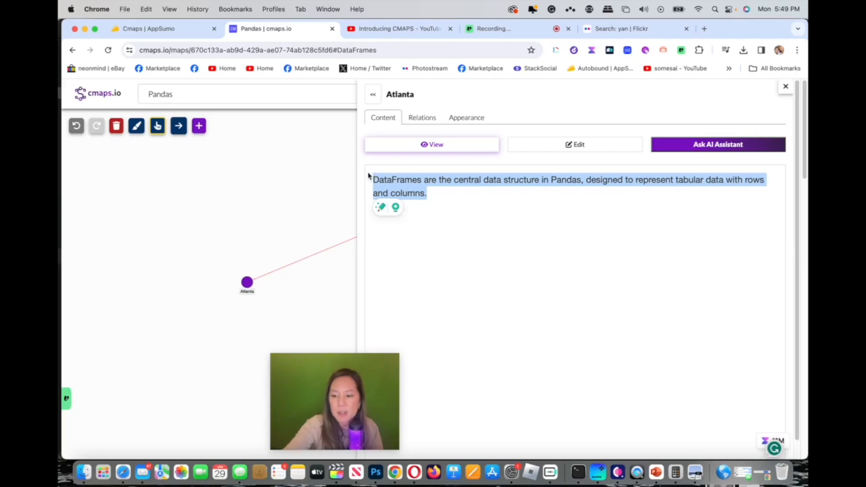
click(373, 179)
click(279, 216)
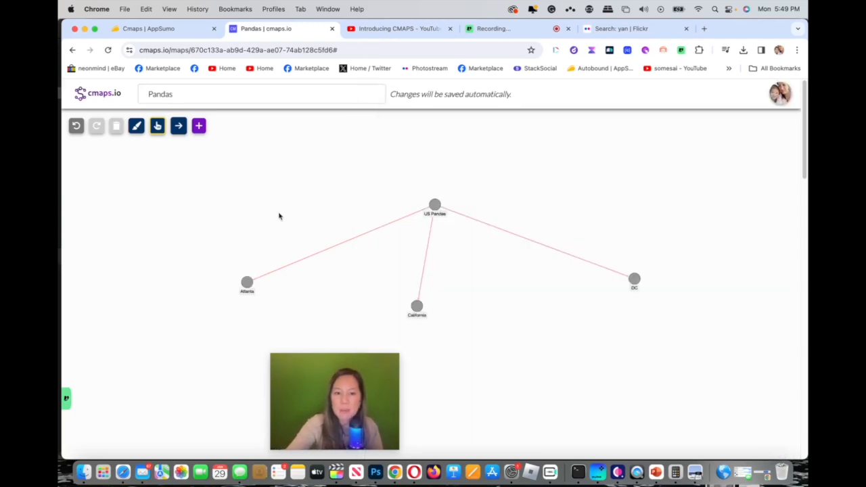
drag(417, 308, 440, 315)
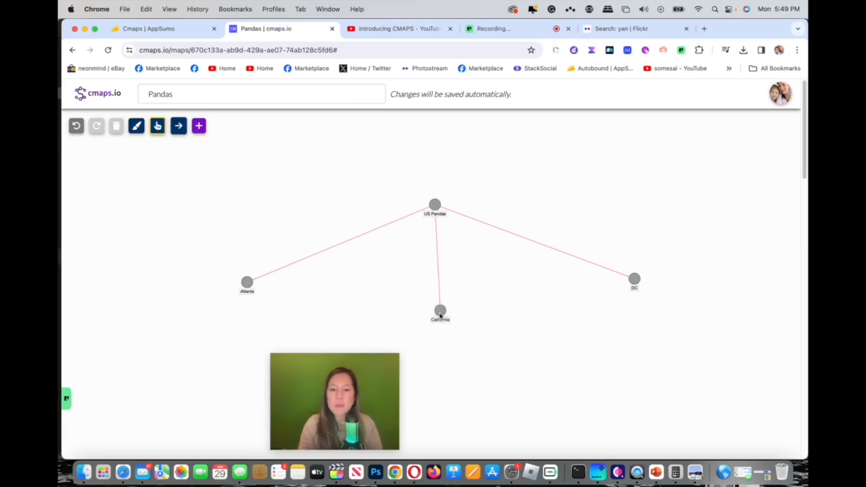
Step: Set the Atlanta node's background color to bright green, RGB 126, 211, 33
click(247, 283)
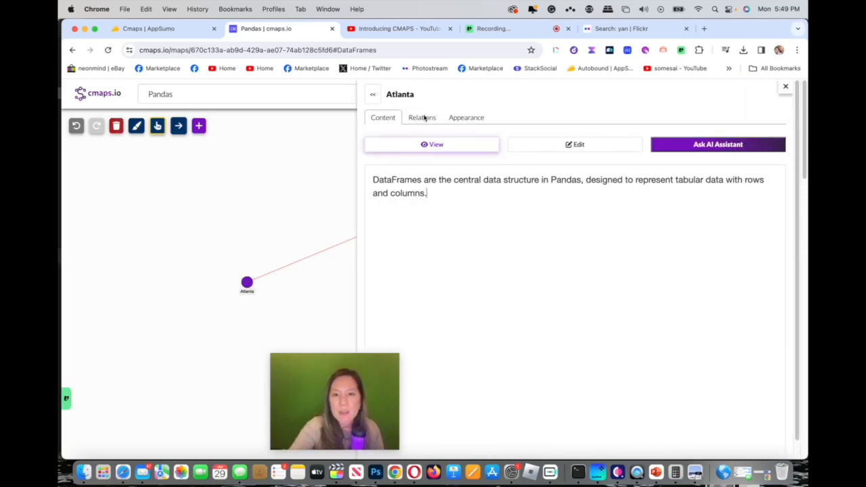
click(424, 120)
click(445, 119)
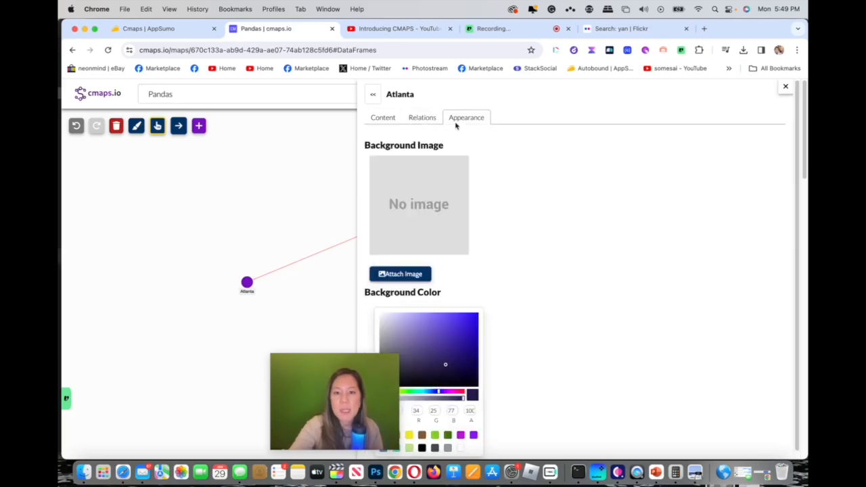
click(436, 436)
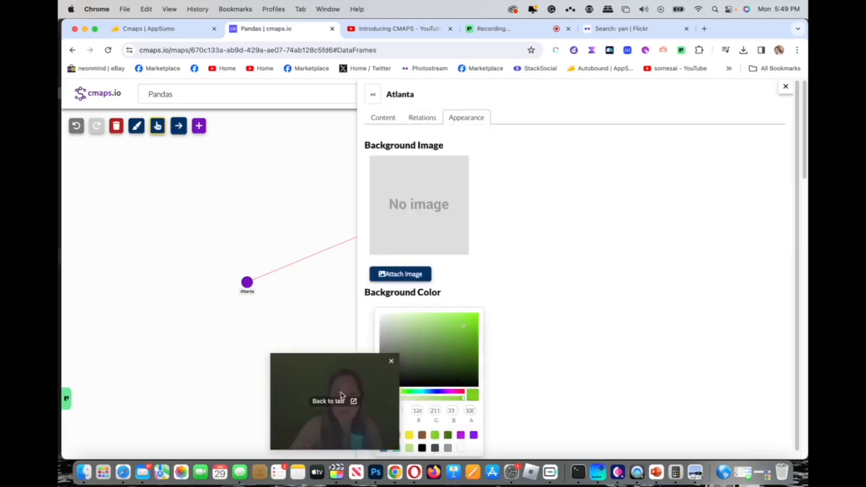
drag(358, 358, 223, 360)
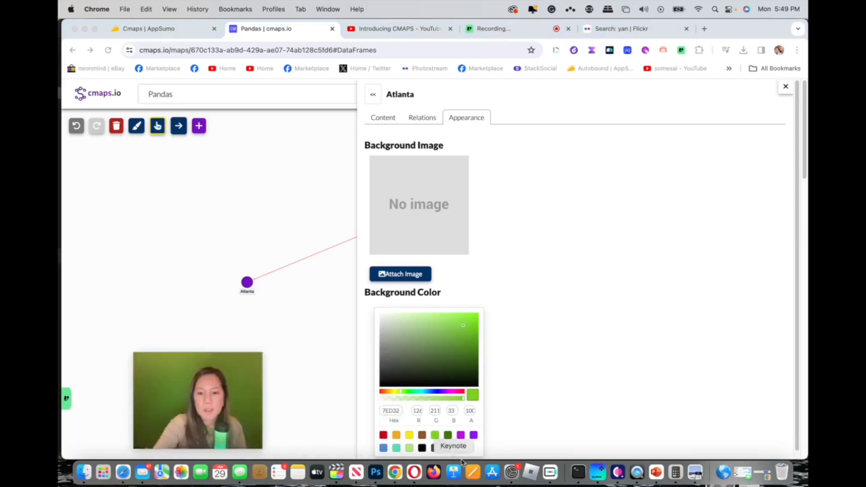
click(442, 436)
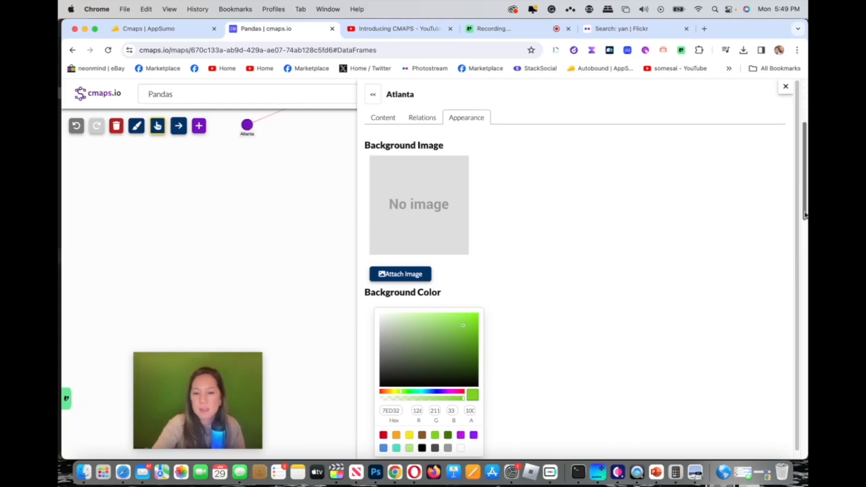
click(295, 170)
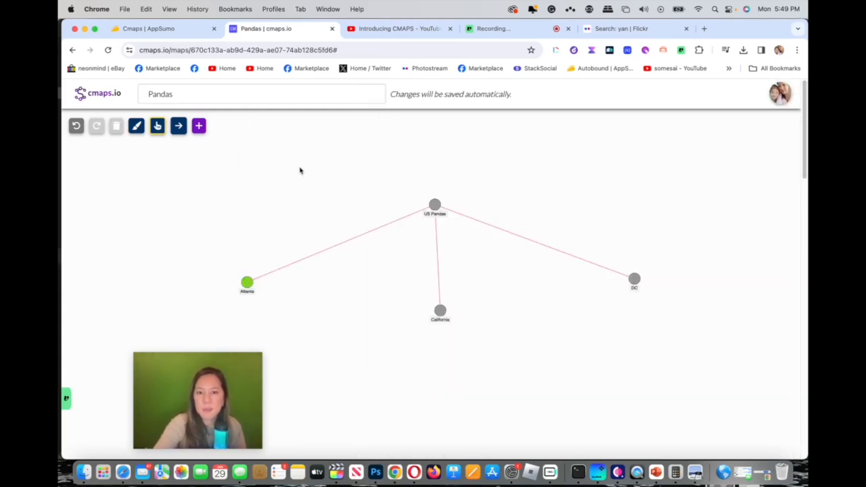
Step: Set the California node's background color to the preset red
click(441, 207)
click(468, 118)
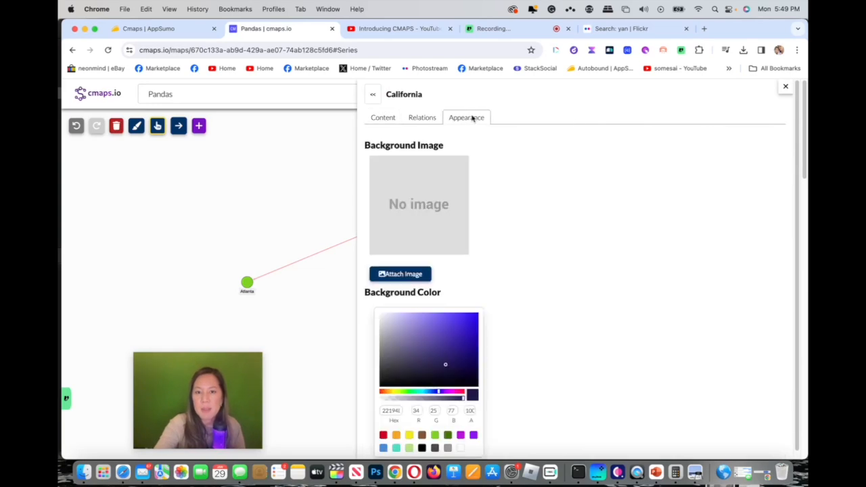
click(383, 435)
click(343, 399)
Step: Set the DC node's background color to purple, RGB 144, 19, 254
click(634, 280)
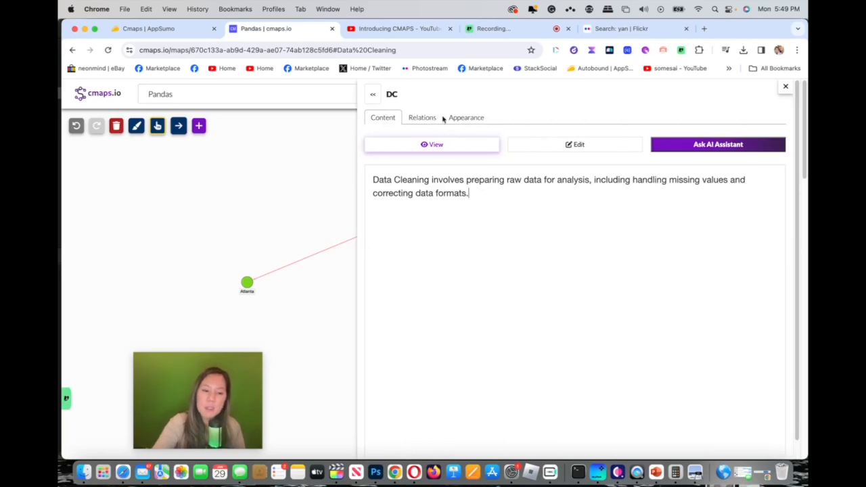
click(479, 118)
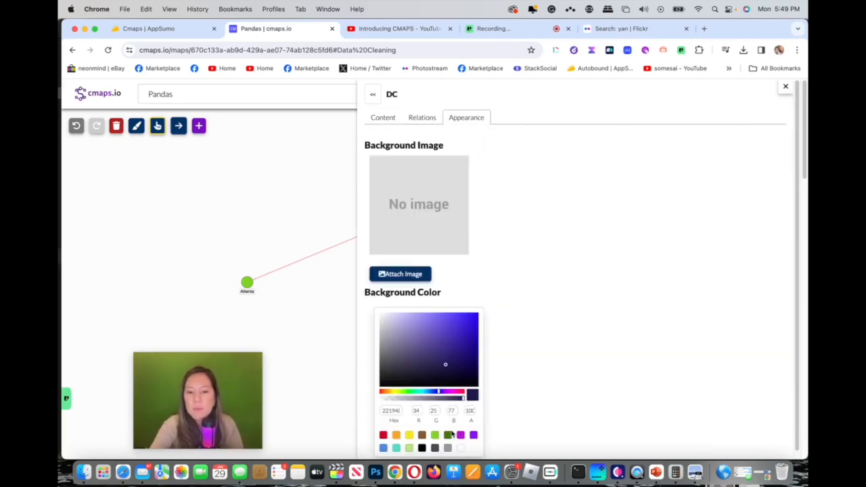
click(475, 435)
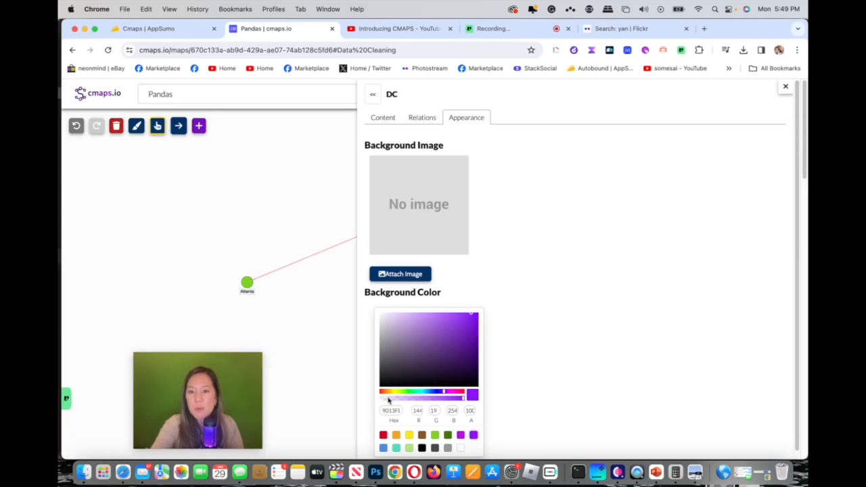
click(335, 390)
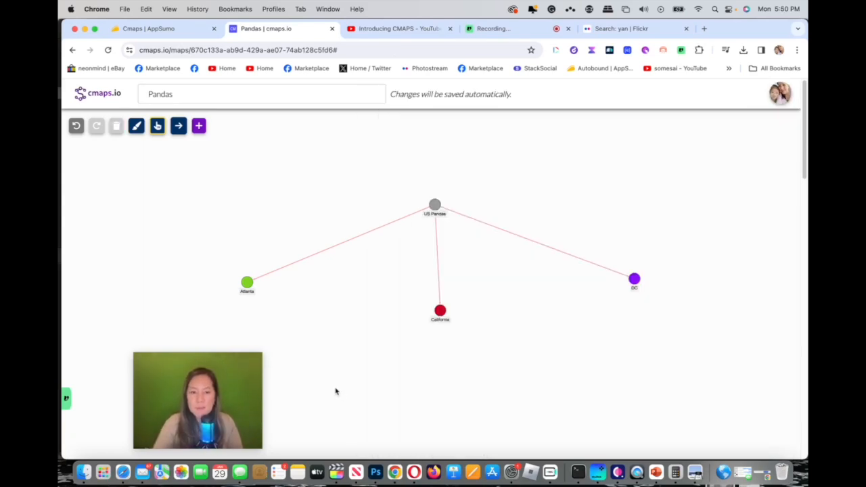
Step: Set the US Pandas node's background color to the preset orange
click(435, 205)
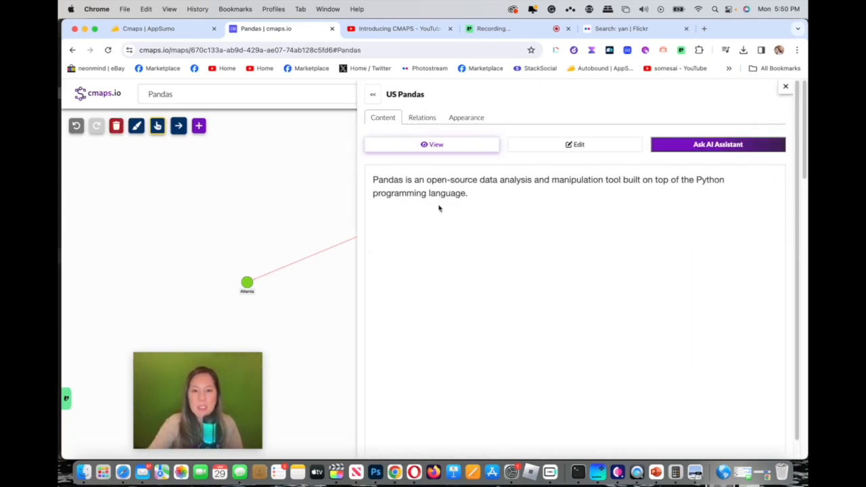
click(469, 120)
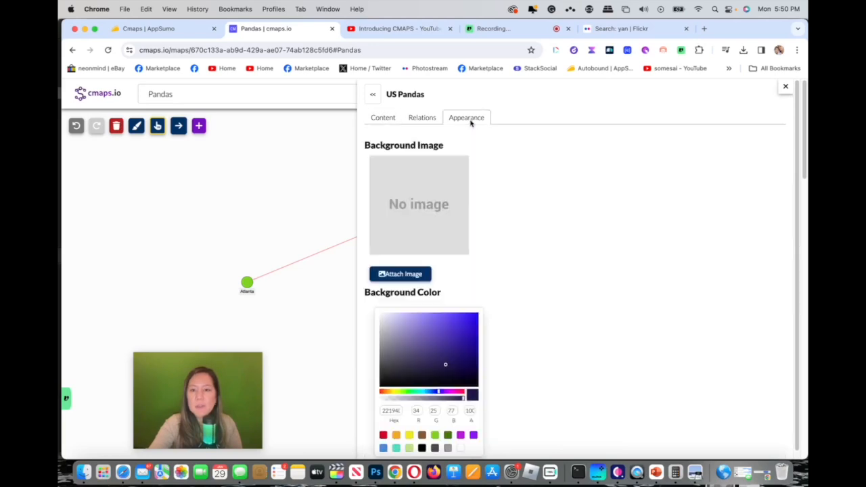
click(397, 436)
click(350, 400)
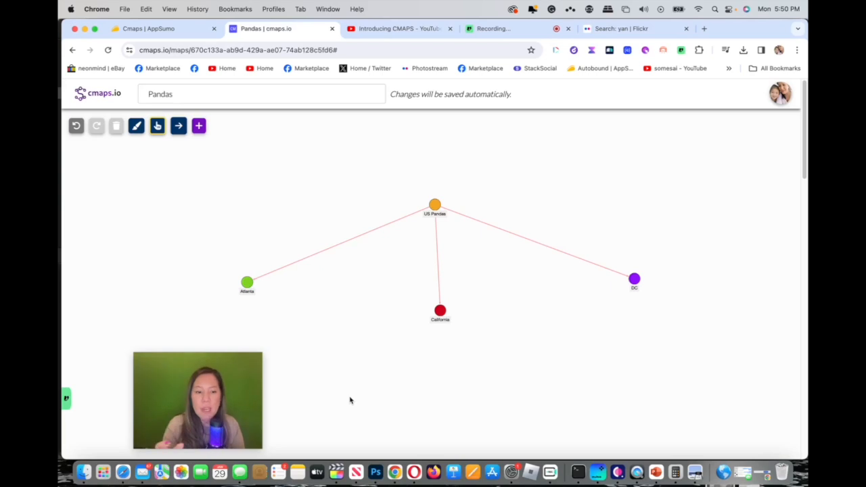
Step: Inspect the Atlanta node's relations and its option for linking to another node
click(247, 284)
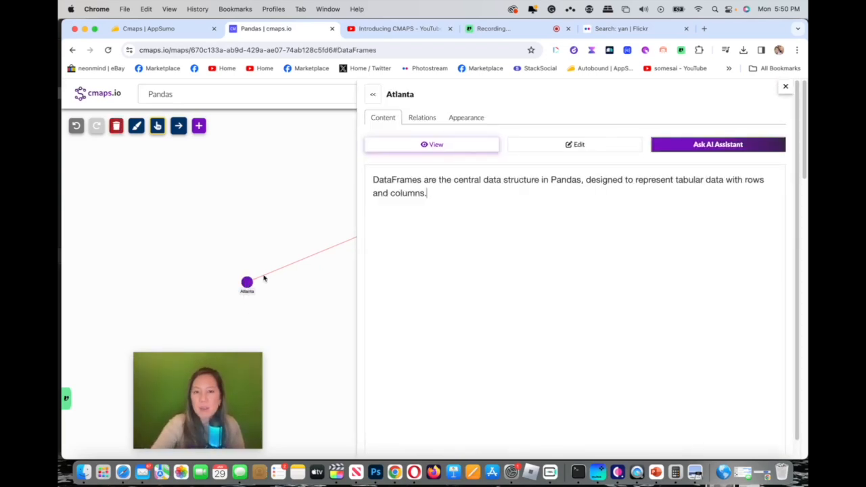
click(430, 120)
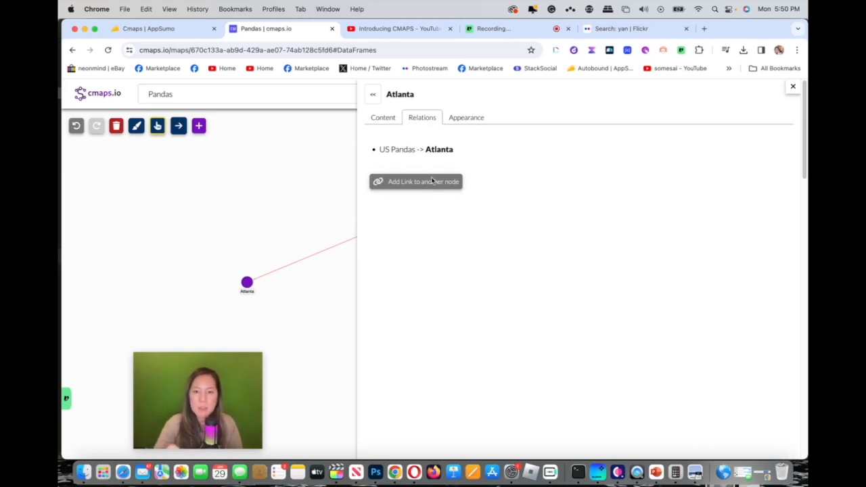
click(222, 164)
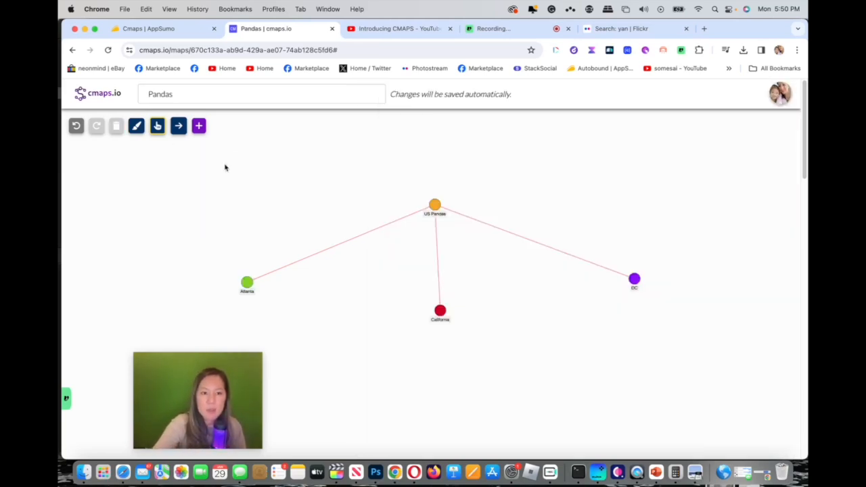
Step: Add a new node named "Mei Xiang DC Zoo" to the Pandas map
click(248, 285)
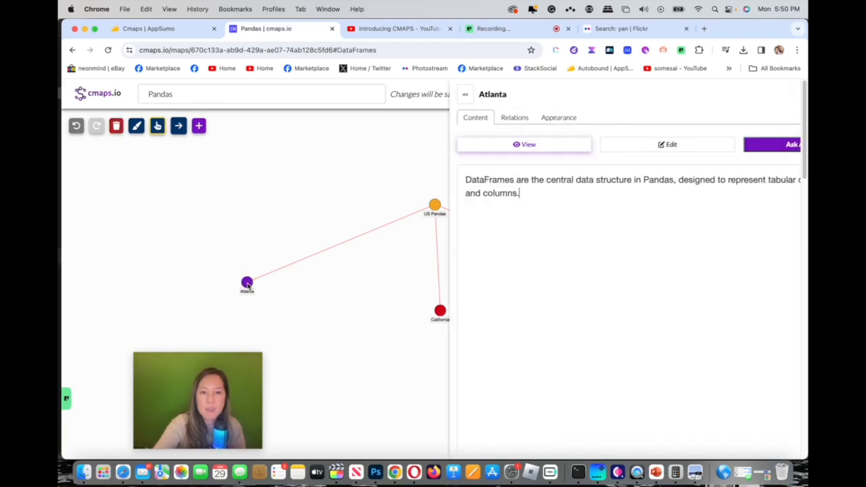
click(198, 127)
text(M)
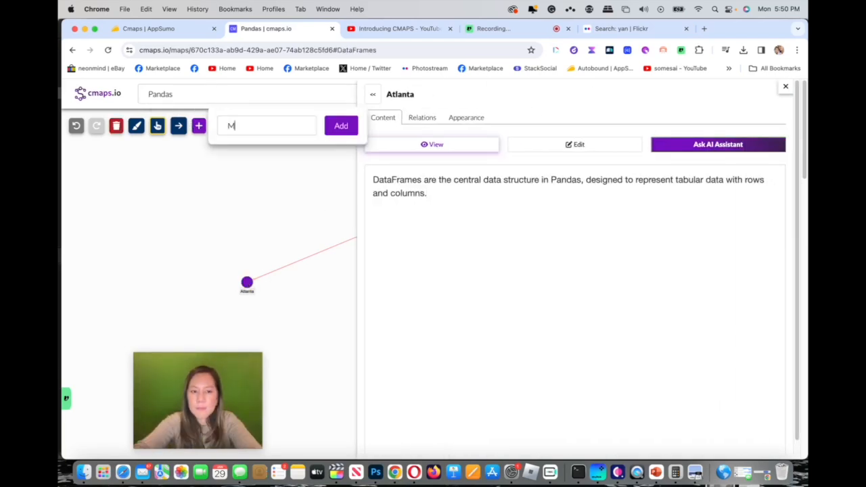
key(BackSpace)
text(Mom)
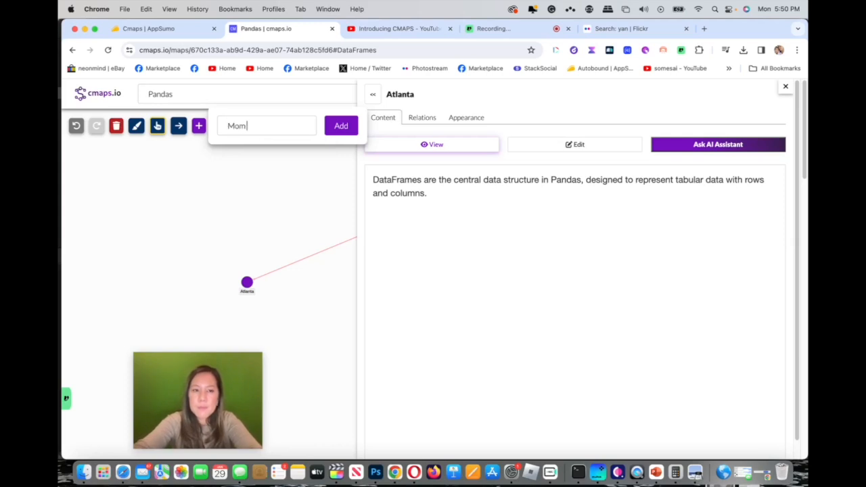
text( Pannda)
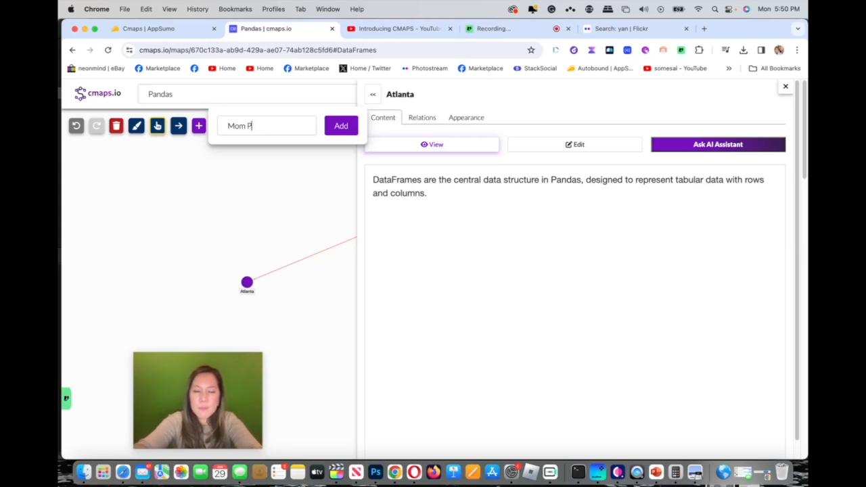
key(BackSpace)
text(Mei Xiang DC Zoo)
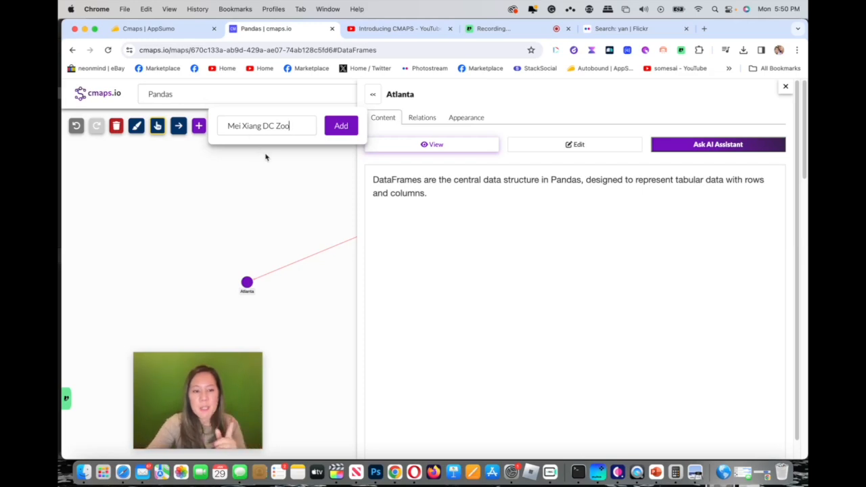
click(342, 129)
Step: Add a new node named "Tian Tian DC Zoo Papa" to the map
click(287, 133)
text(Ti)
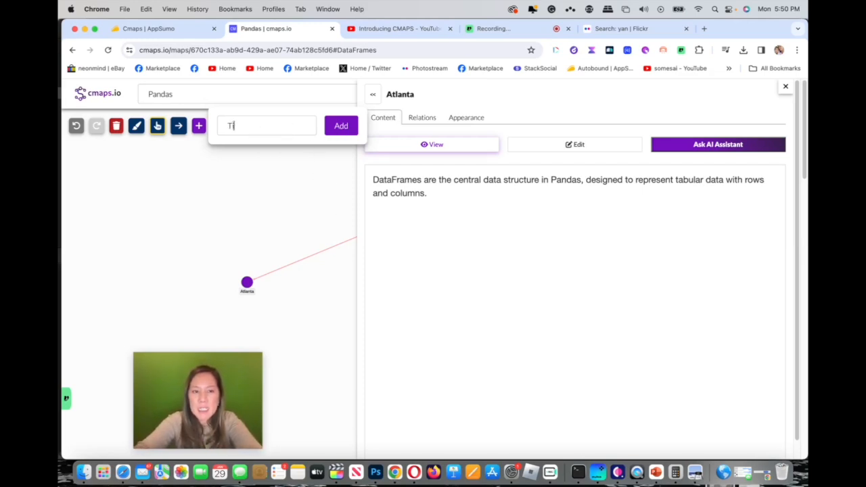
text(an Tian DC)
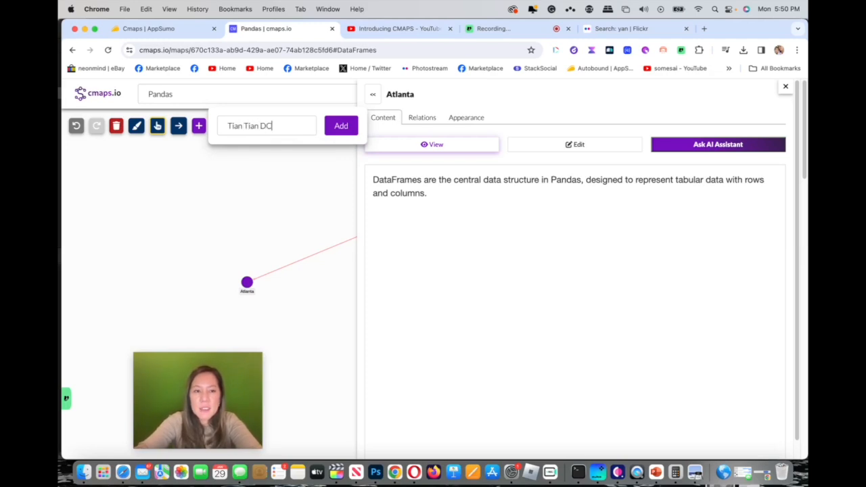
text( Zoo Papa)
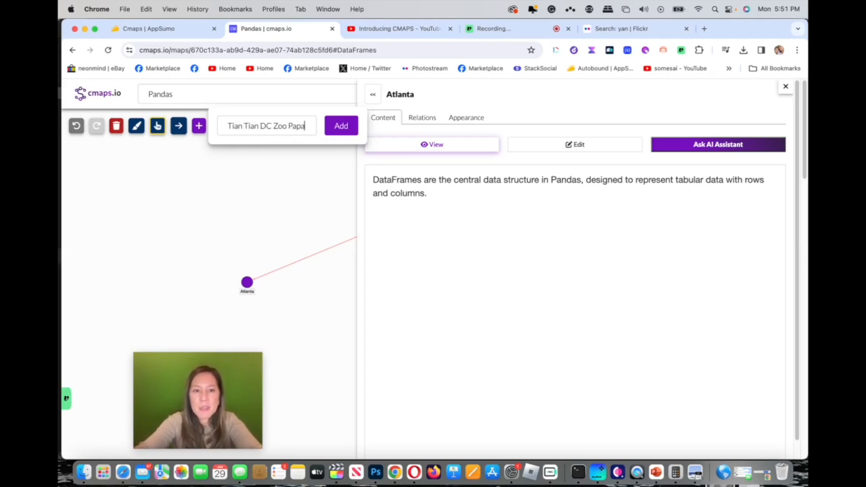
click(342, 126)
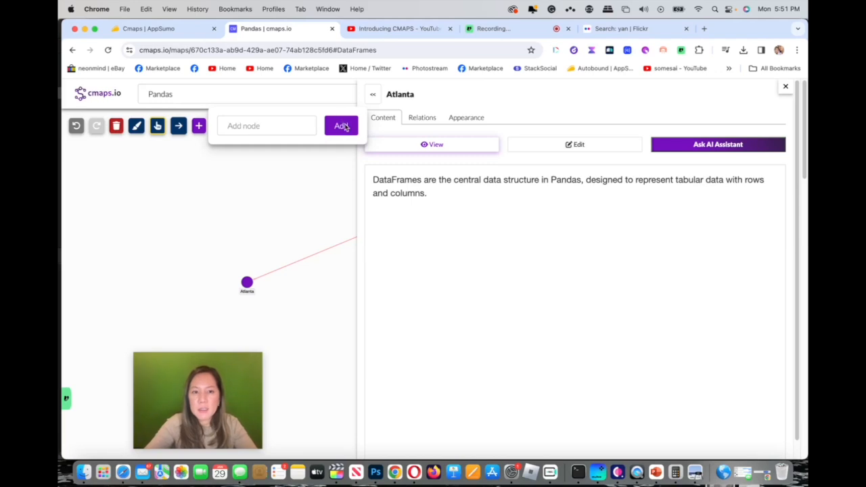
Step: Add a new node named "Xiao Qi Ji - DC Baby Panda" to the map
click(268, 126)
text(Xiao)
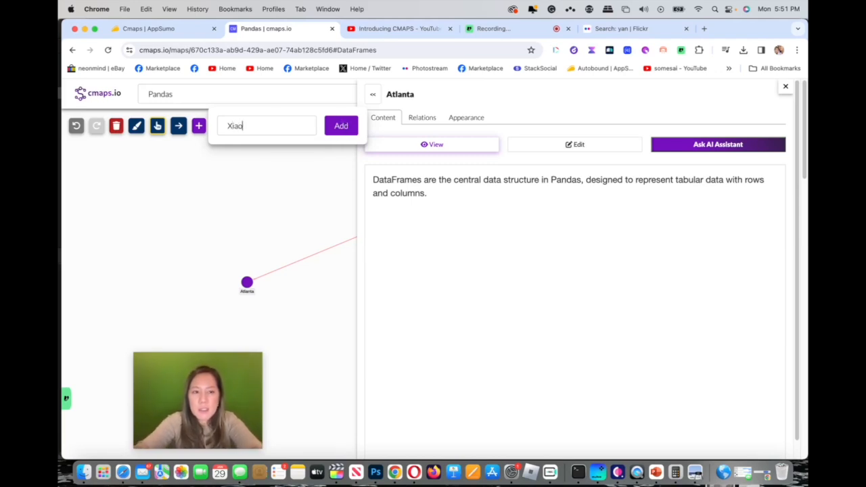
text( Qi Ji -)
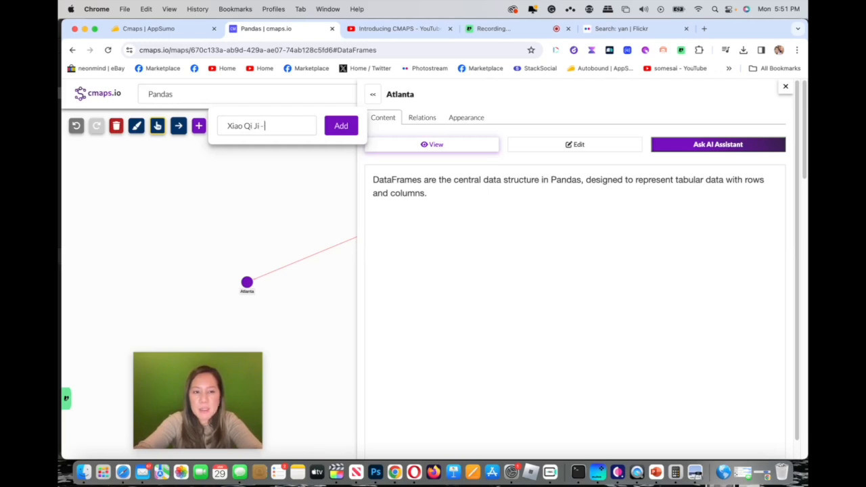
text( DC Baby)
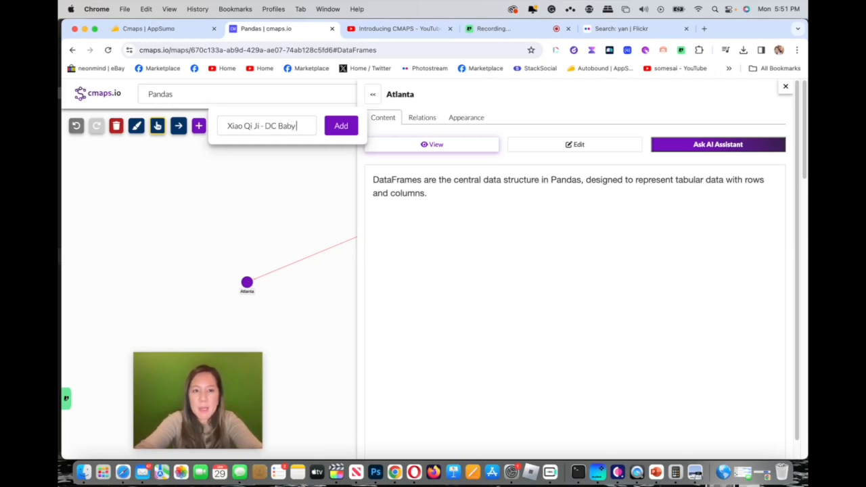
text( Panda)
key(Return)
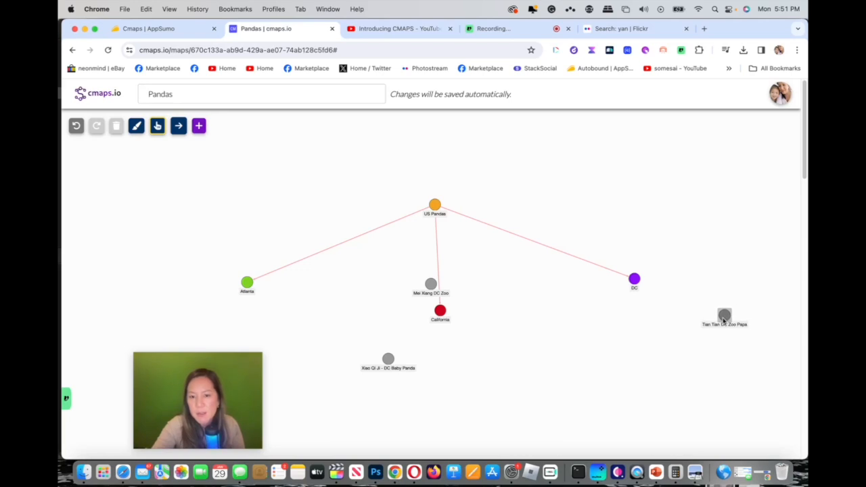
Step: Arrange the Mei Xiang, Tian Tian and Xiao Qi Ji nodes in a group below and beside the DC node
drag(435, 295, 660, 351)
drag(389, 360, 605, 349)
drag(657, 340, 669, 340)
drag(724, 320, 729, 306)
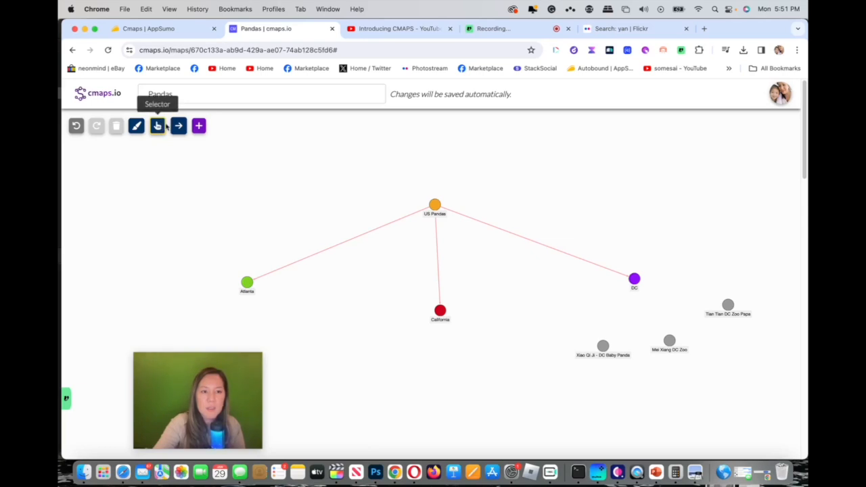
Step: Link the DC node to the Mei Xiang DC Zoo node through its relations
click(179, 127)
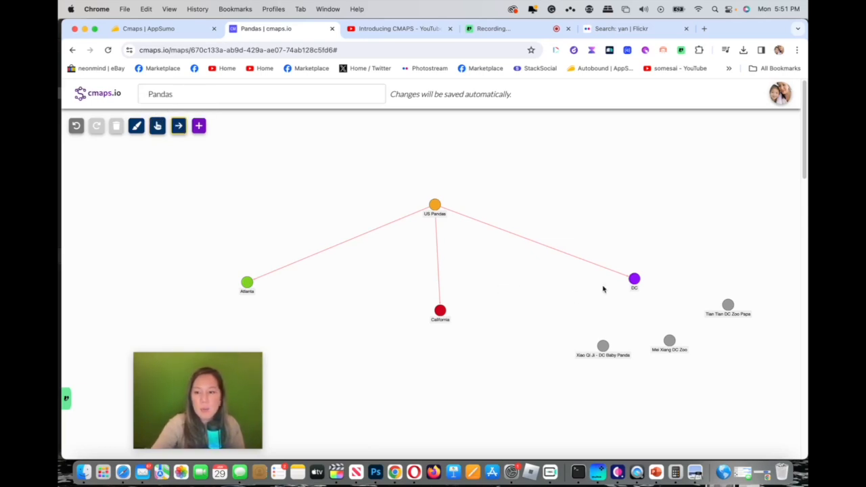
click(635, 281)
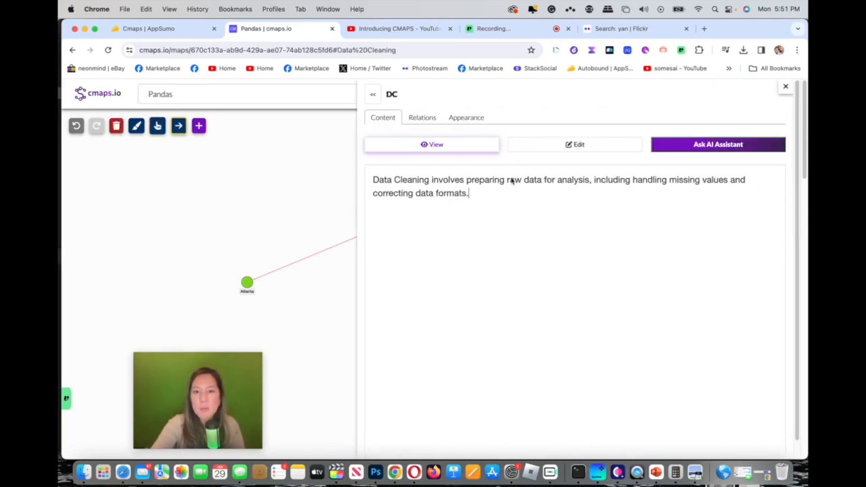
click(431, 119)
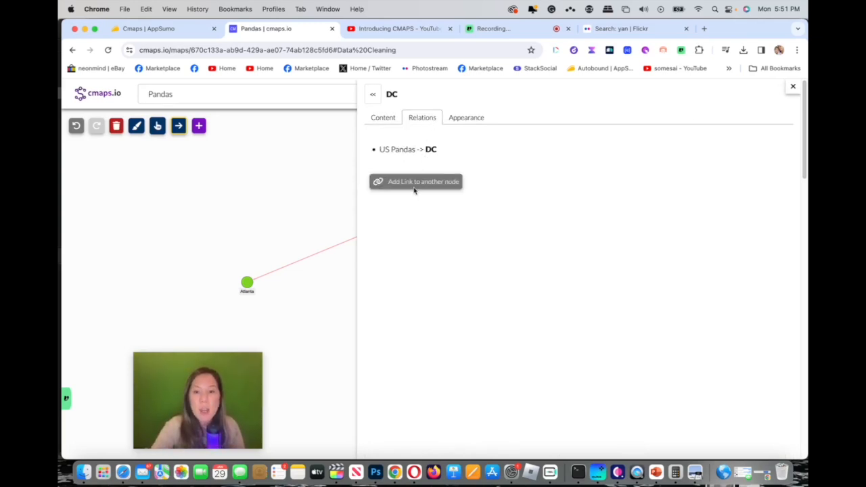
click(413, 183)
click(418, 149)
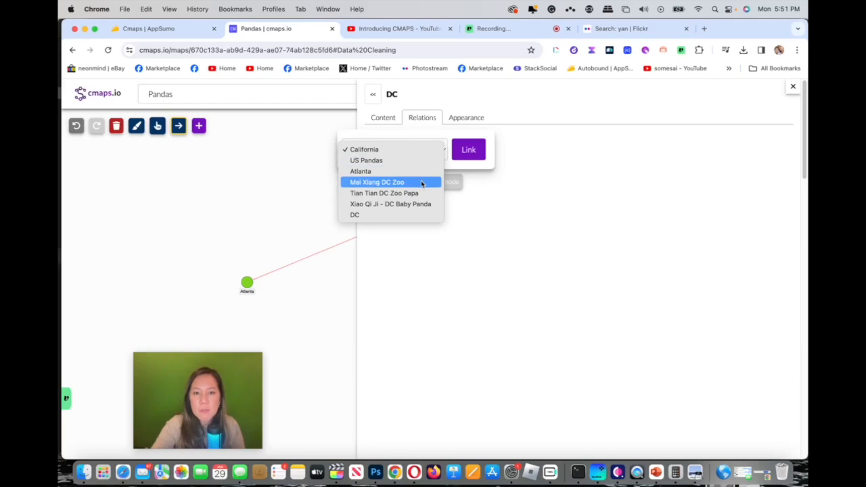
click(421, 183)
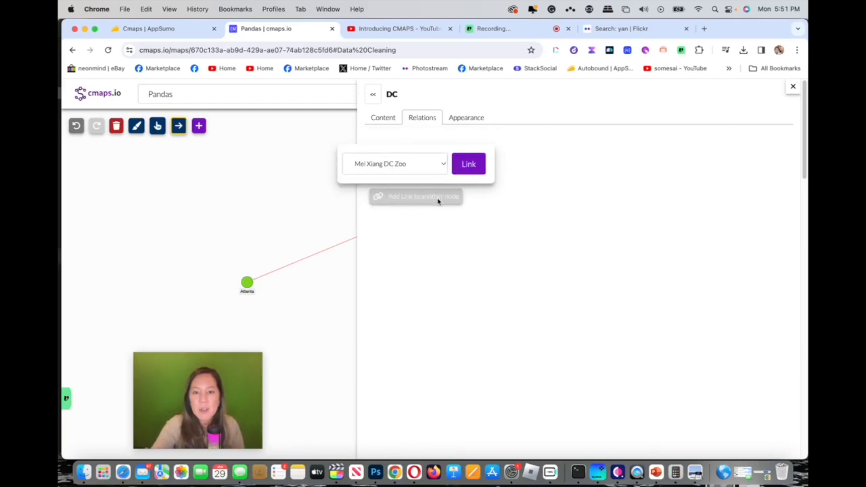
Step: Link the DC node to the Tian Tian DC Zoo Papa and Xiao Qi Ji - DC Baby Panda nodes
click(443, 166)
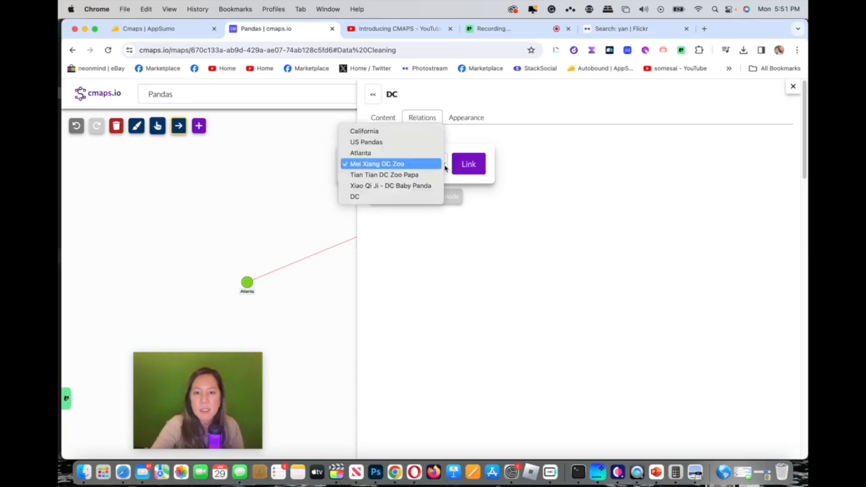
click(420, 174)
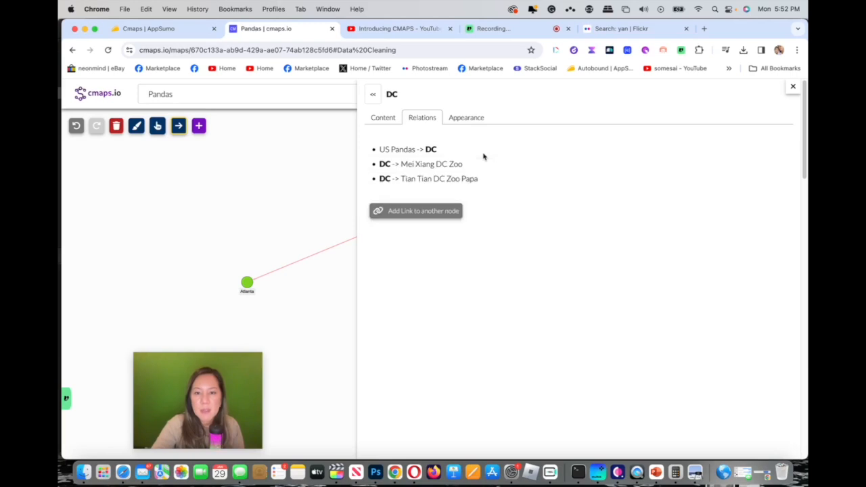
click(425, 210)
click(433, 184)
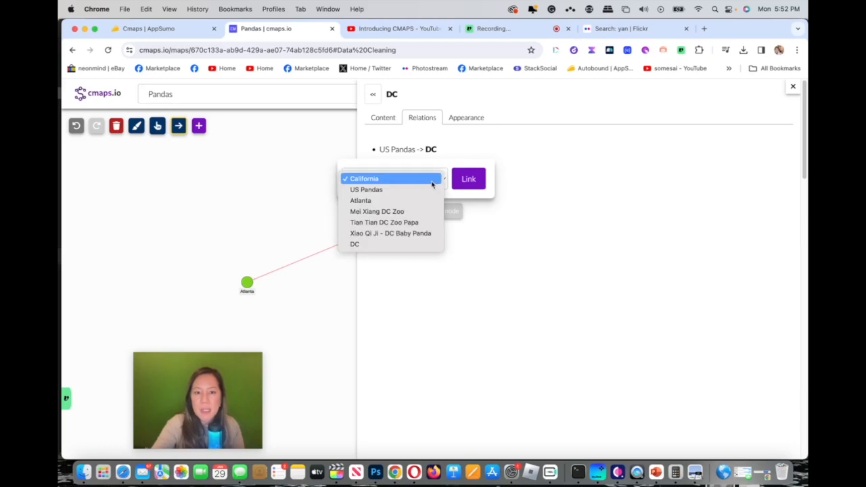
click(415, 234)
click(469, 181)
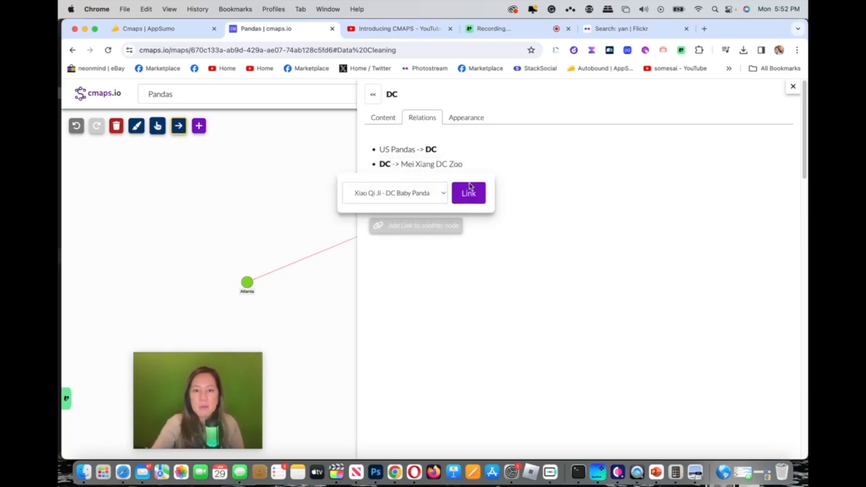
Step: Set the DC node's background color to the preset red
click(464, 119)
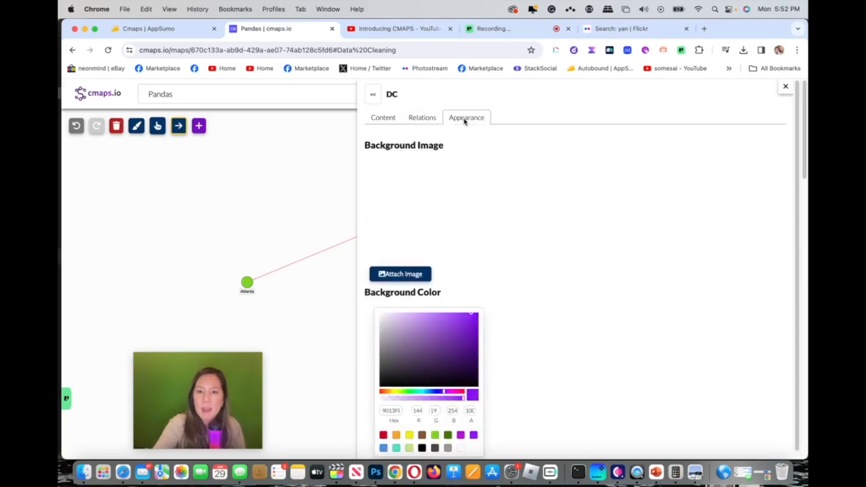
click(383, 435)
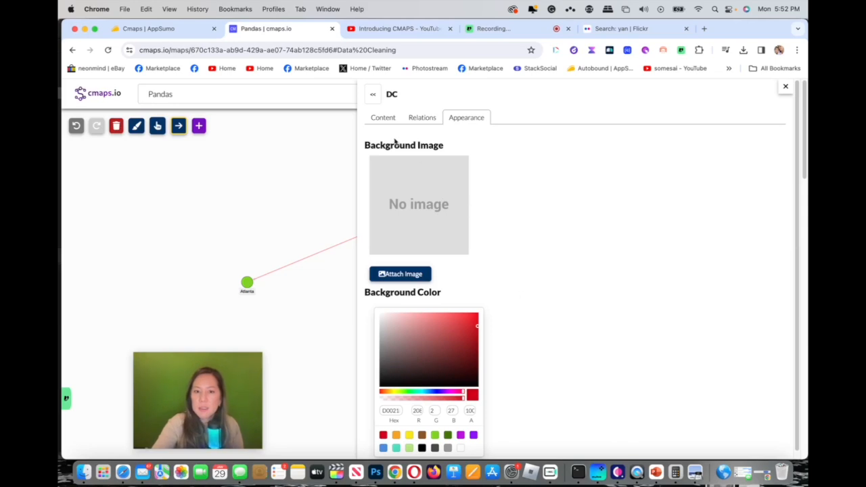
Step: Replace the DC node's content text with "National Zoo Pandas located in the heart of DC"
click(385, 119)
drag(469, 195, 371, 181)
click(594, 149)
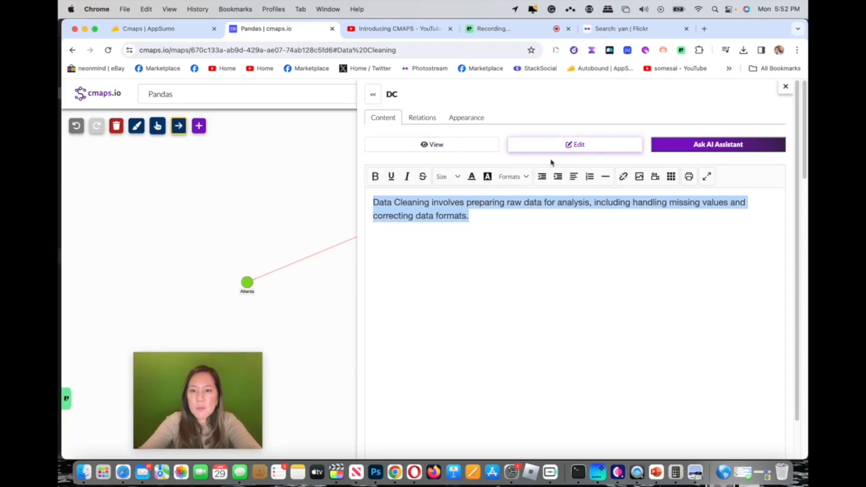
click(485, 215)
drag(485, 216, 370, 206)
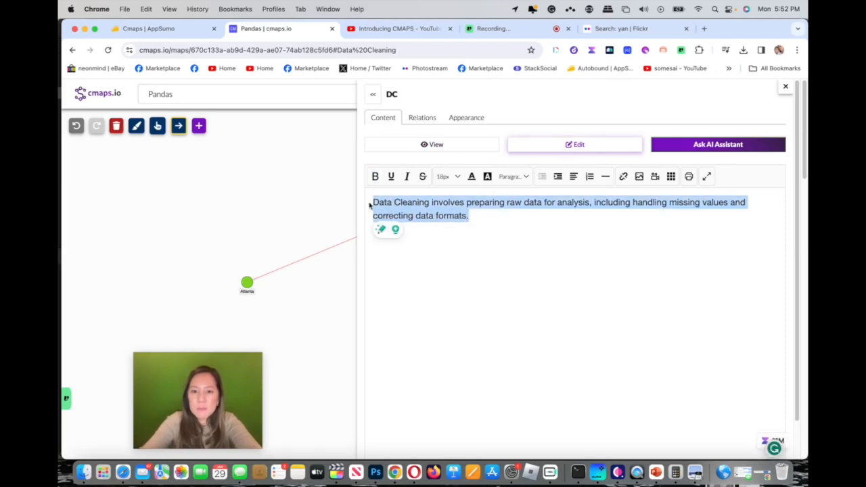
text(National Zoo Panda)
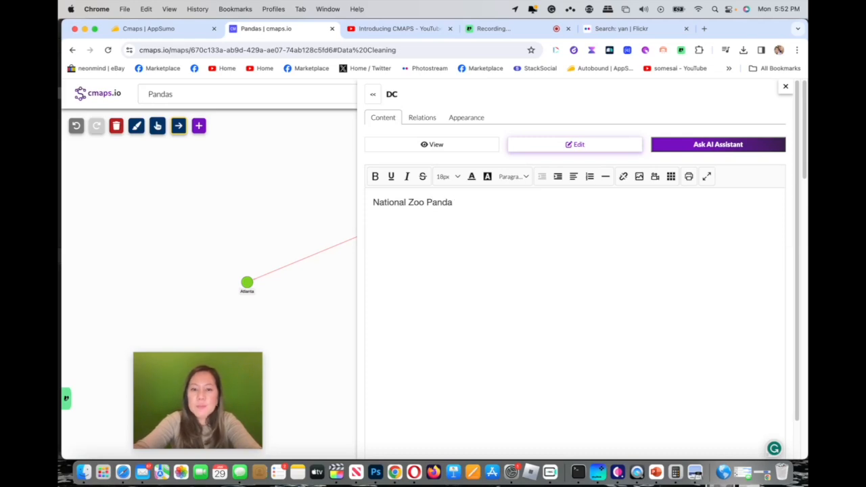
text(s located in th)
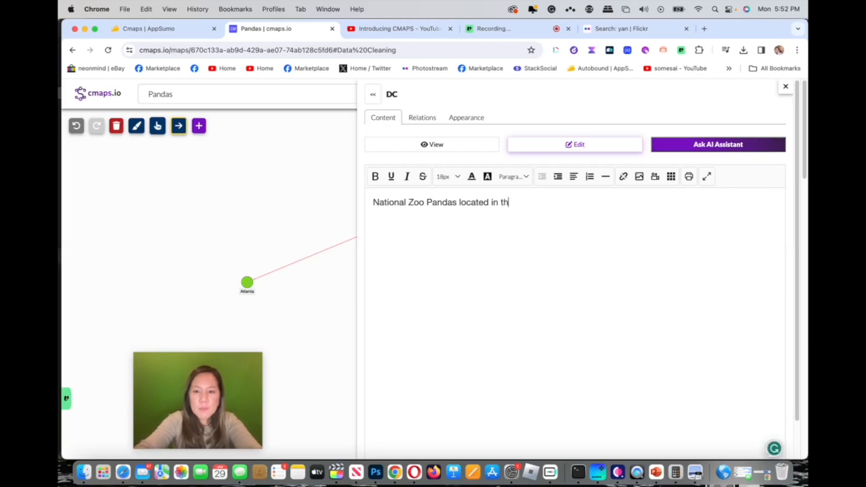
text(e heart of)
text( DC )
text(Hours: cxx)
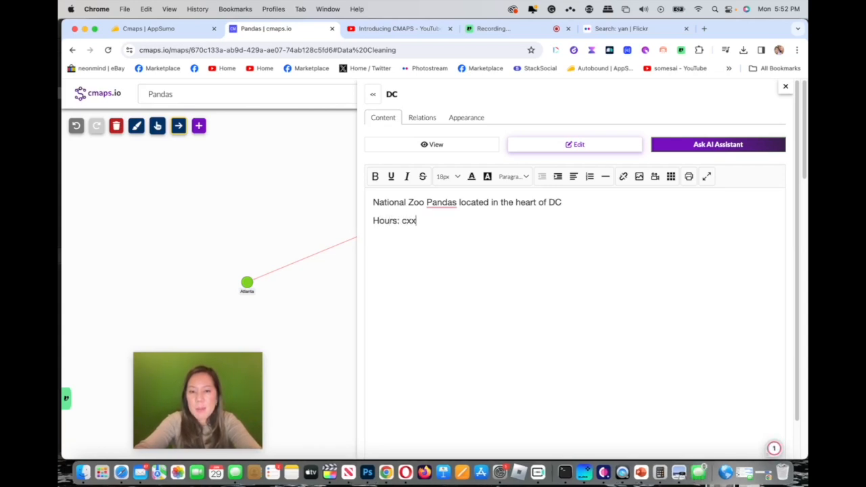
key(BackSpace)
key(BackSpace)
key(BackSpace)
Step: Add the lines "Hours: xxxx" and "Directions" below the first line of the DC node's content
text(xxxx)
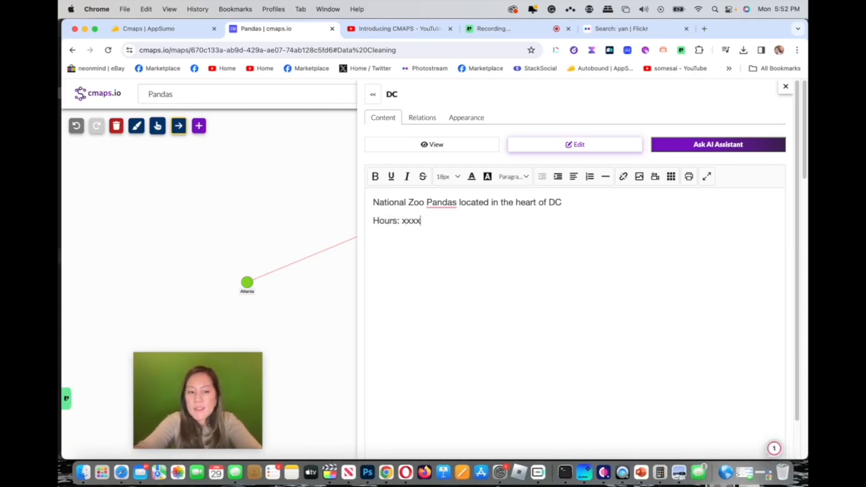
key(Return)
text(Directions)
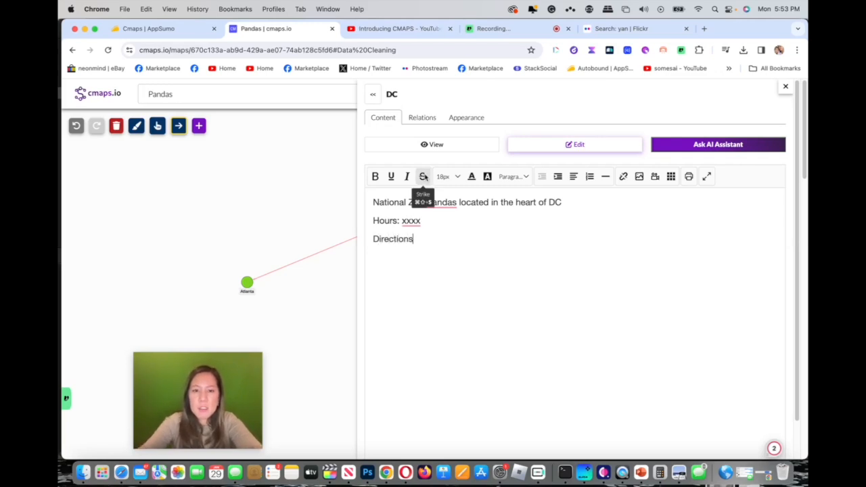
Step: Rename the DC node as "National Zoo"
click(408, 97)
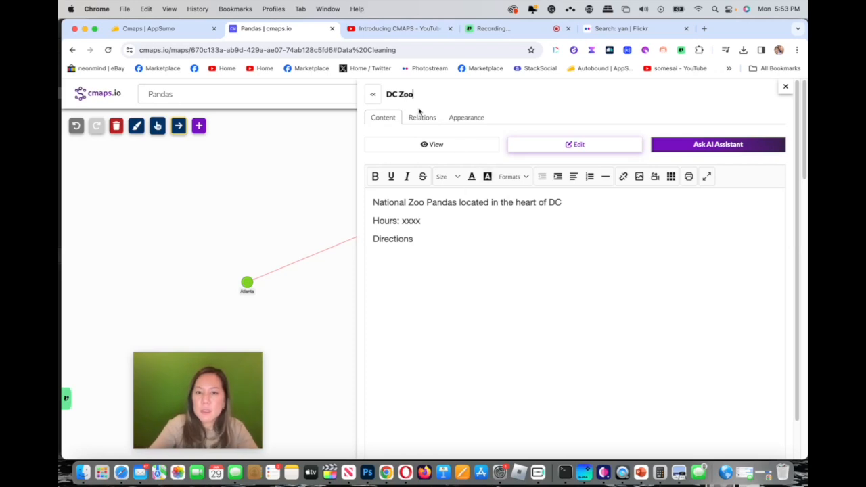
drag(400, 95, 389, 95)
text(National)
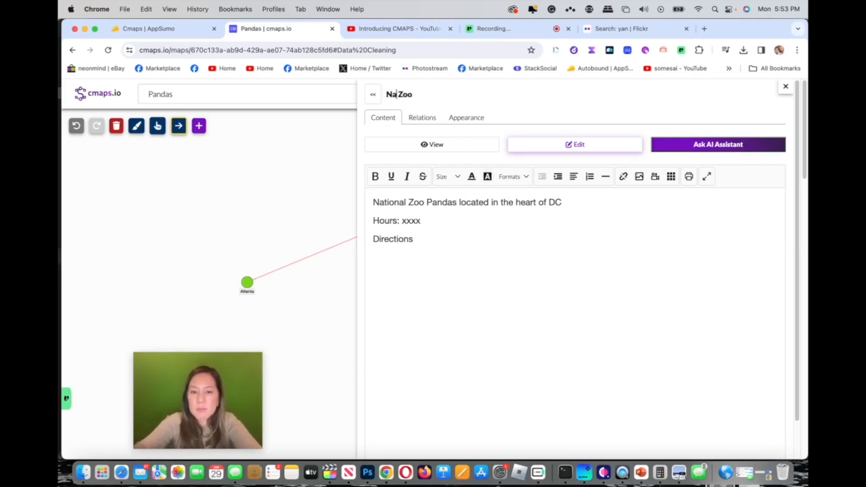
Step: Generate a descriptive paragraph with the AI Assistant below "Directions" and remove one extra blank line above it
click(441, 239)
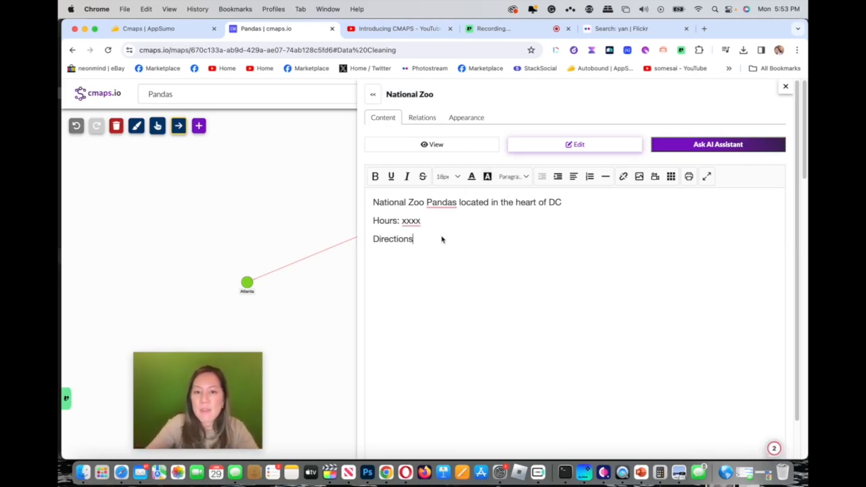
click(684, 152)
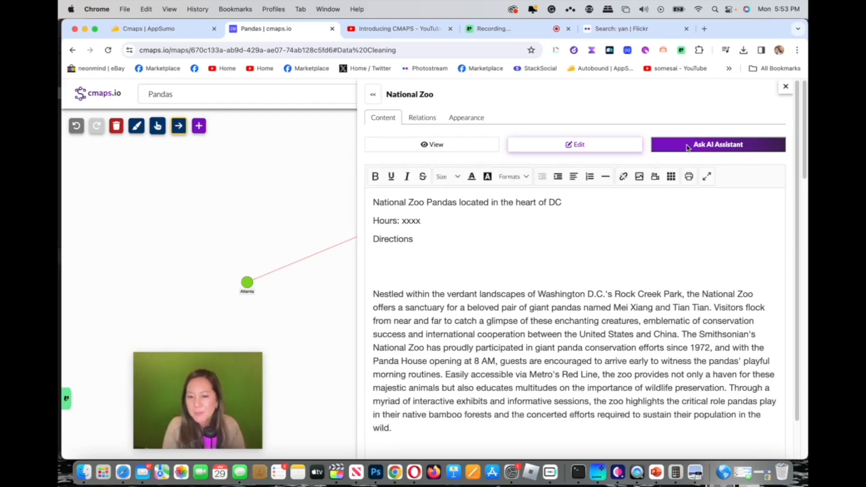
click(391, 270)
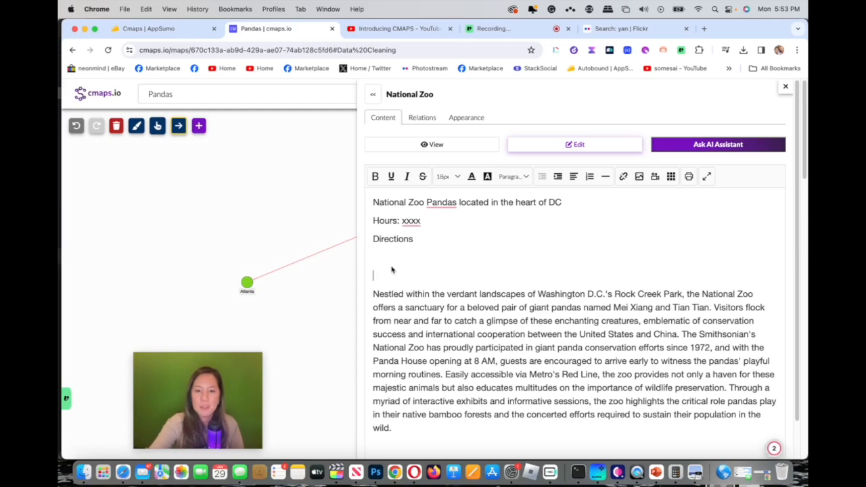
key(BackSpace)
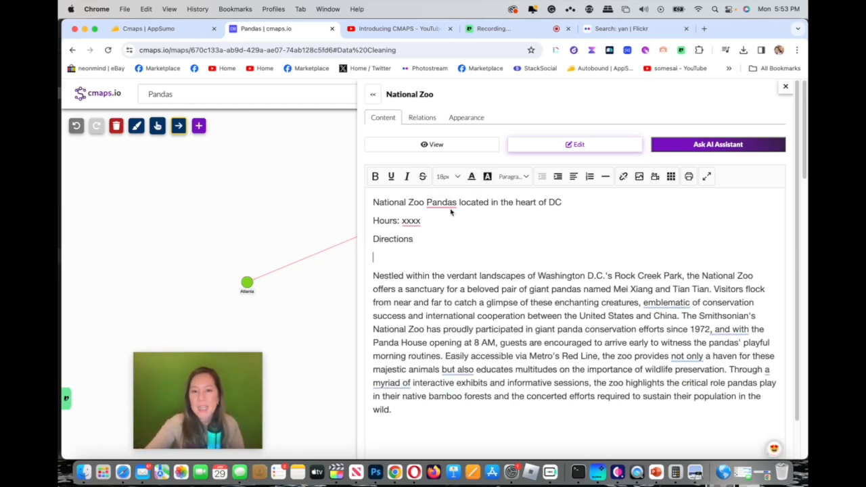
Step: Highlight "National Zoo Pandas" in the node's content with bright lime green
drag(374, 202, 460, 206)
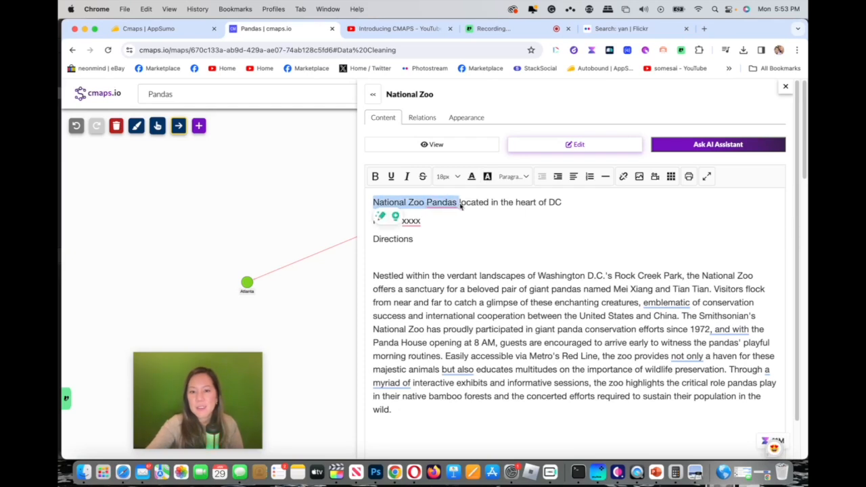
click(487, 177)
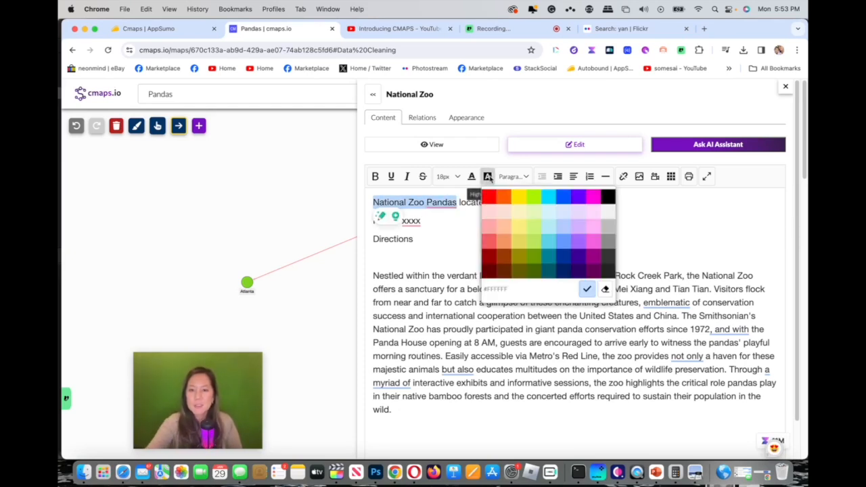
click(534, 198)
click(488, 232)
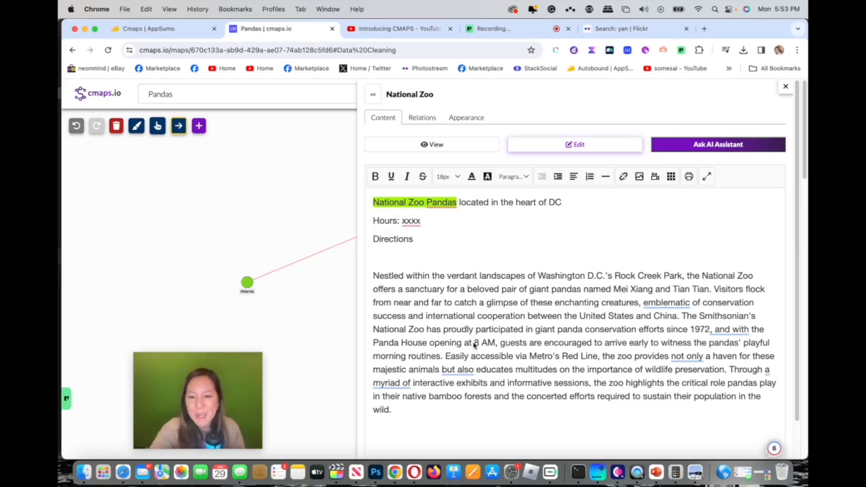
Step: Highlight "8 AM" in the generated paragraph with bright red
drag(472, 343, 495, 343)
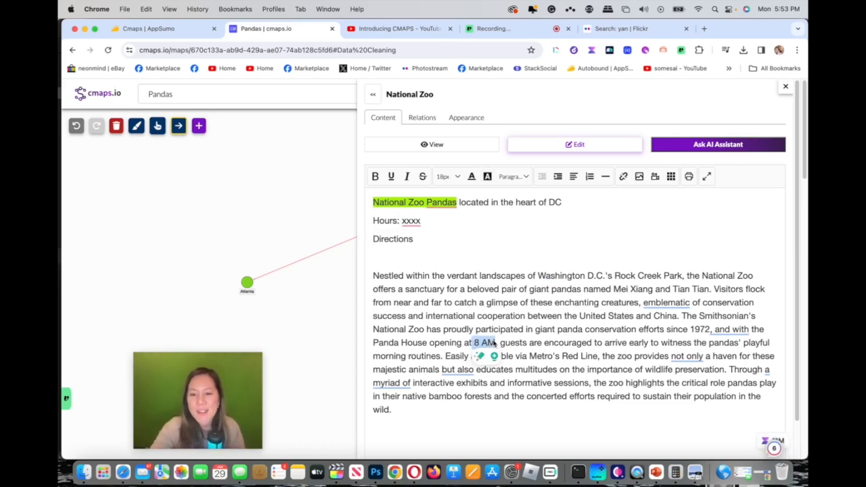
click(488, 177)
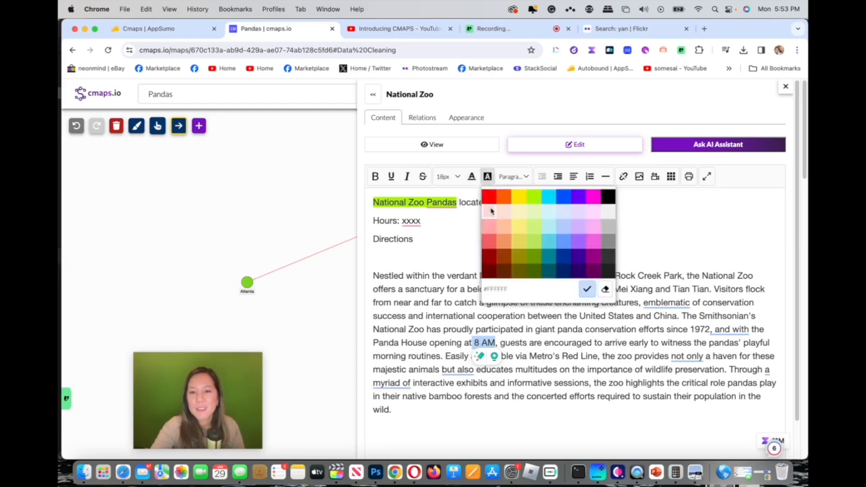
click(488, 197)
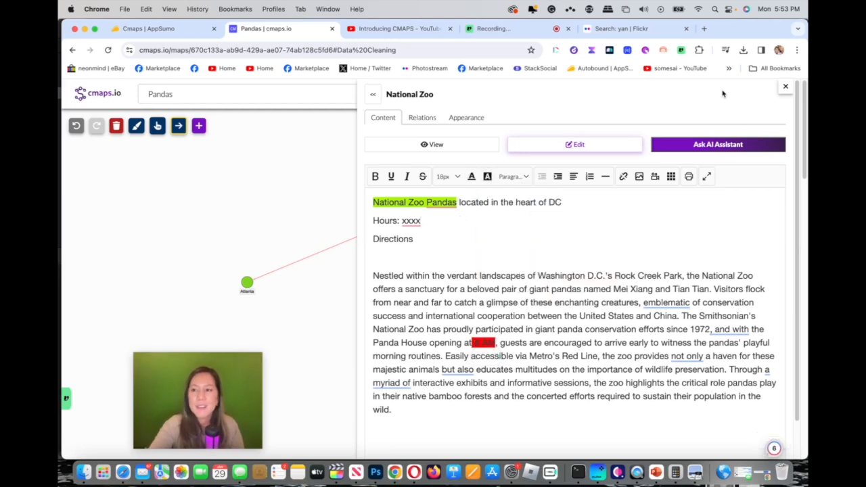
Step: Generate AI text in the content of the "Xiao Qi Ji - DC Baby Panda" node and delete its opening "Born on" line
click(785, 86)
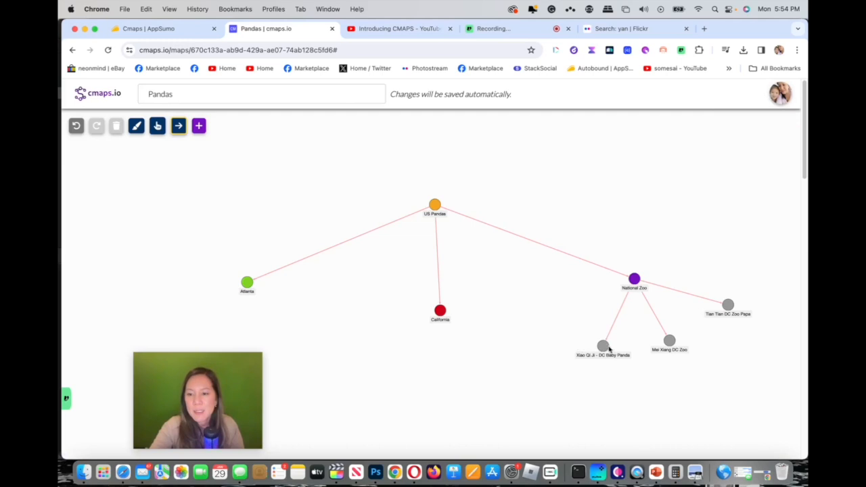
click(604, 349)
click(681, 145)
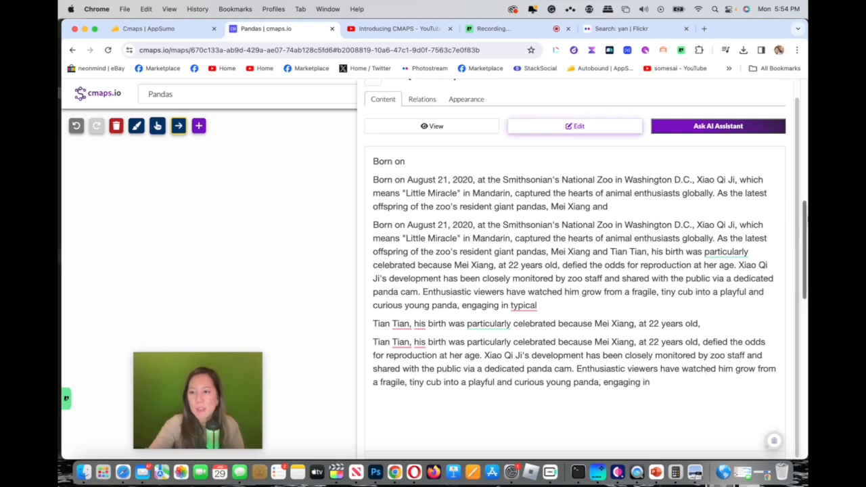
drag(804, 216, 780, 144)
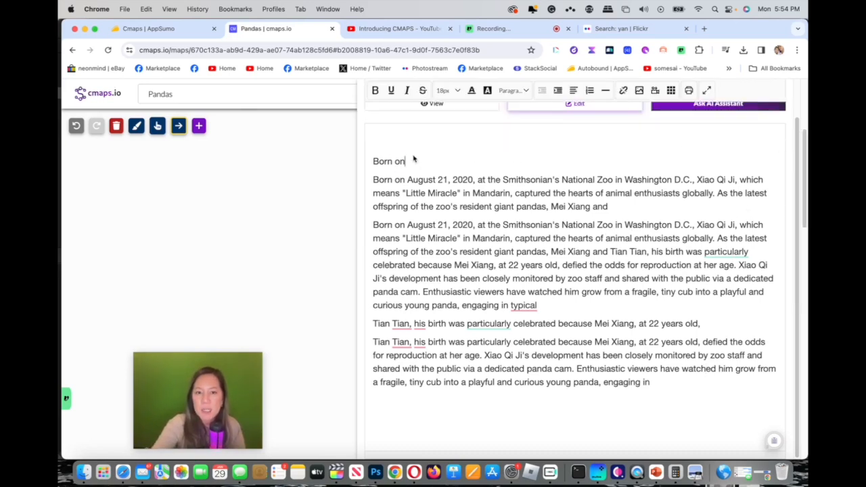
drag(414, 161, 368, 159)
key(BackSpace)
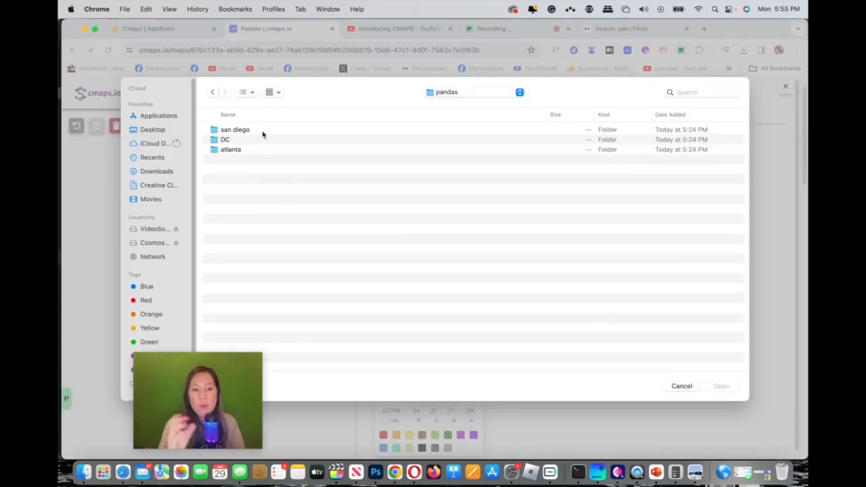
double_click(251, 142)
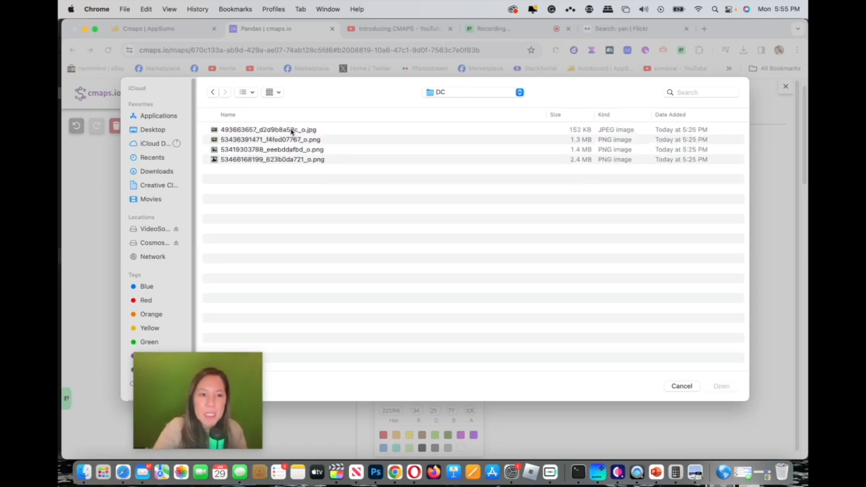
click(253, 93)
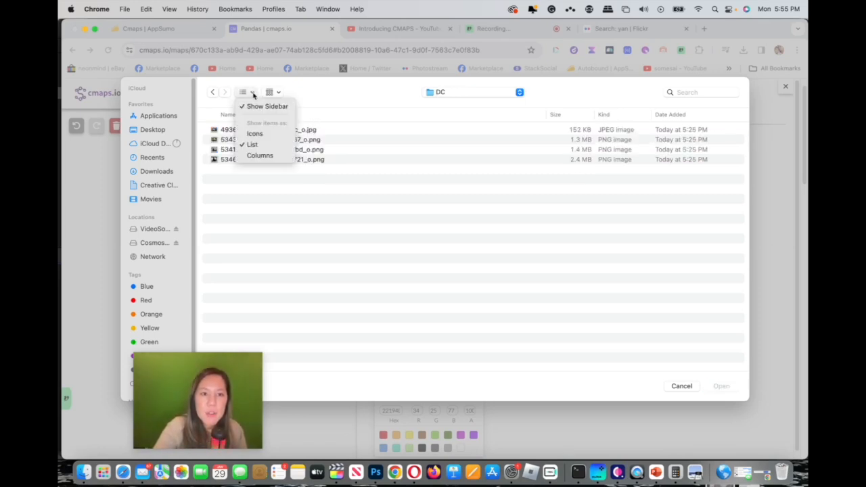
click(256, 133)
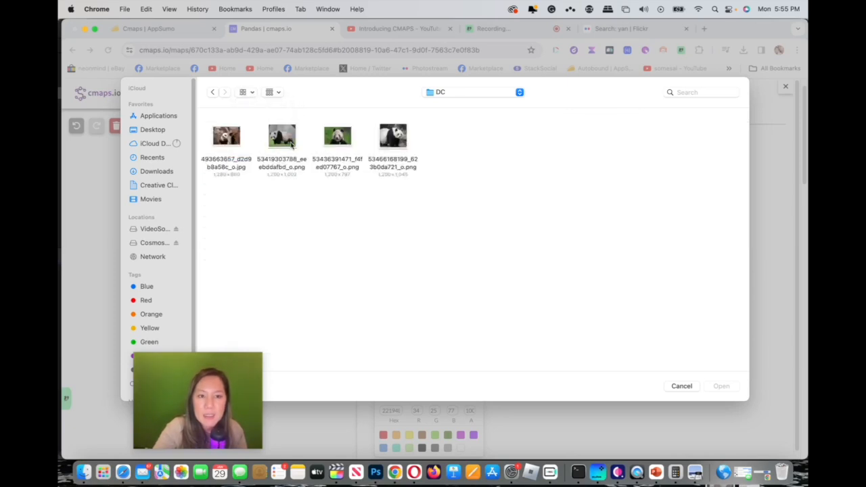
click(289, 140)
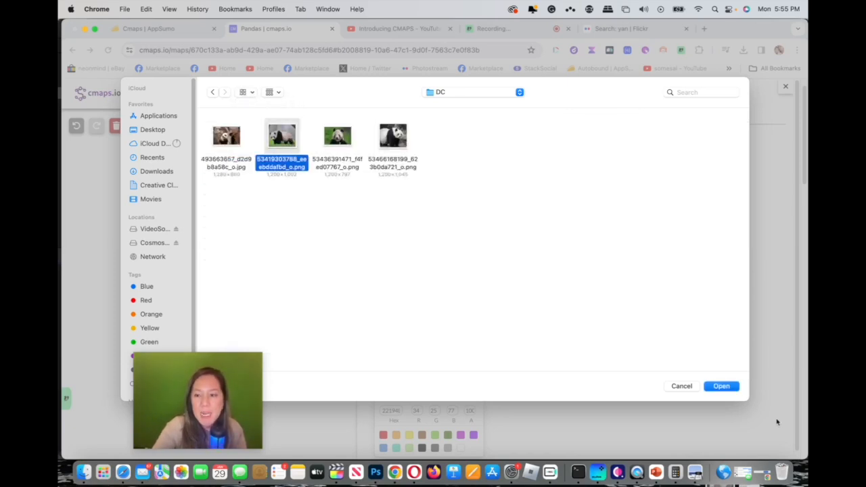
click(733, 390)
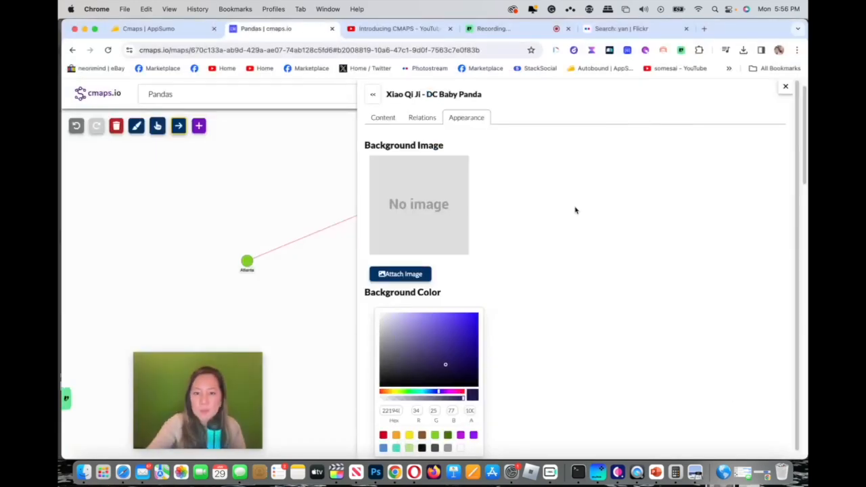
Step: Attach 1.png as the background image of the Xiao Qi Ji node and check the node on the map
click(424, 274)
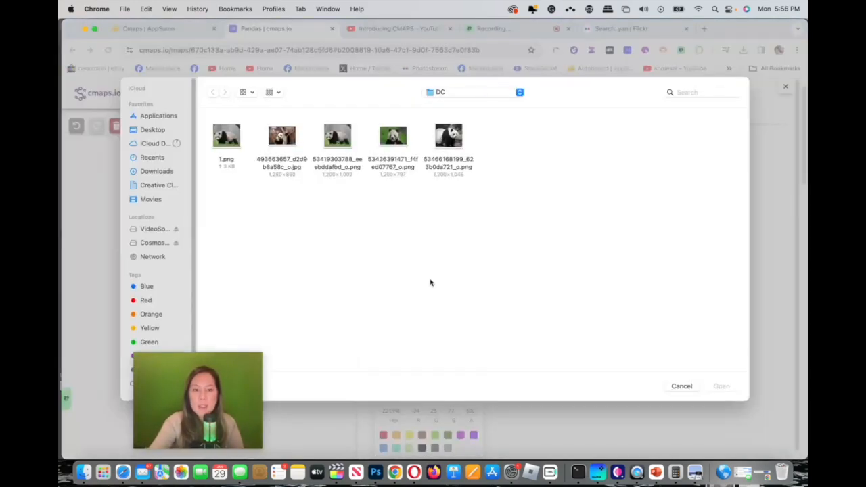
click(227, 135)
click(724, 387)
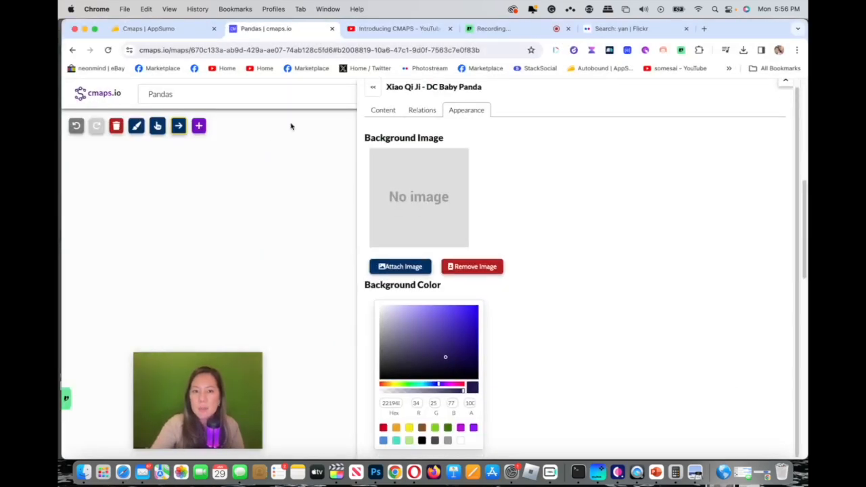
click(371, 88)
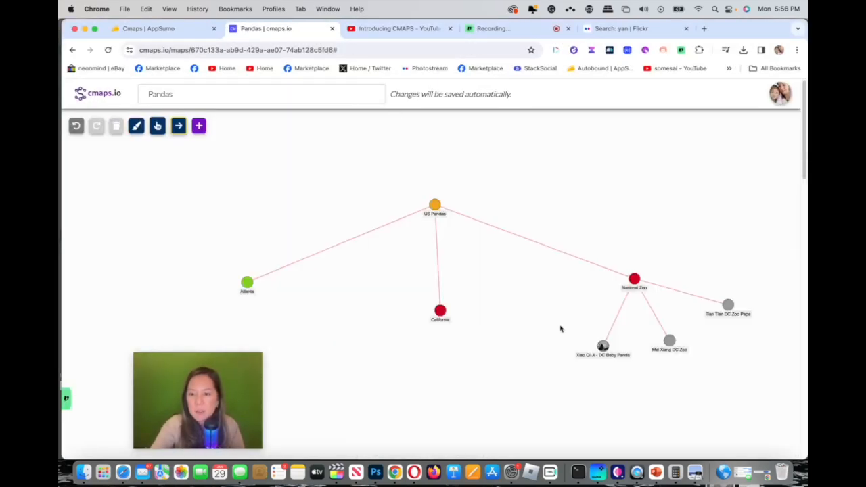
click(603, 346)
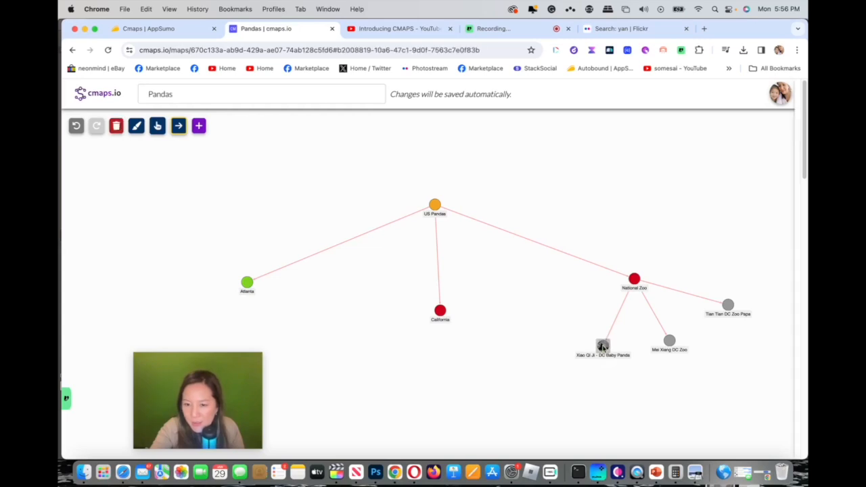
click(319, 323)
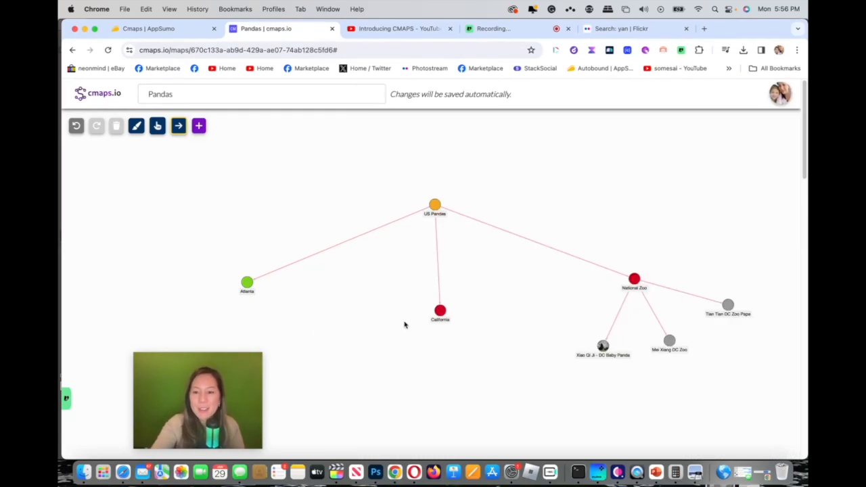
Step: Generate an AI description in the "Mei Xiang DC Zoo" node's content and add a blank line above the paragraph
click(670, 345)
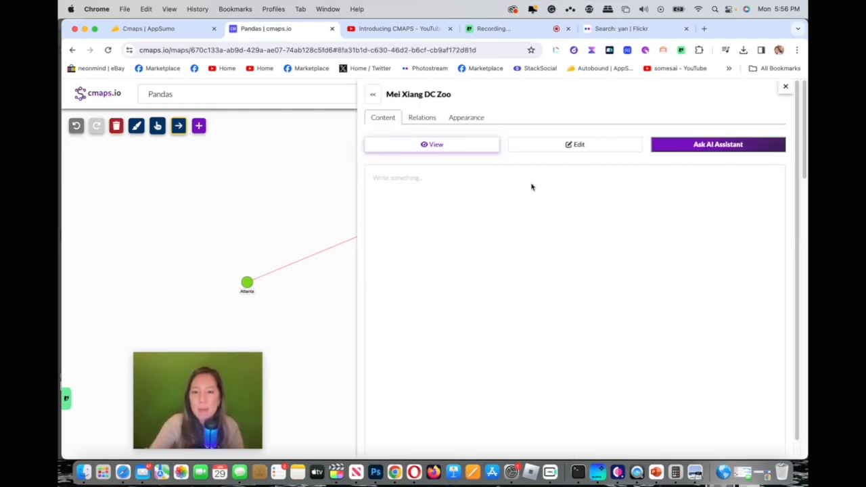
click(632, 121)
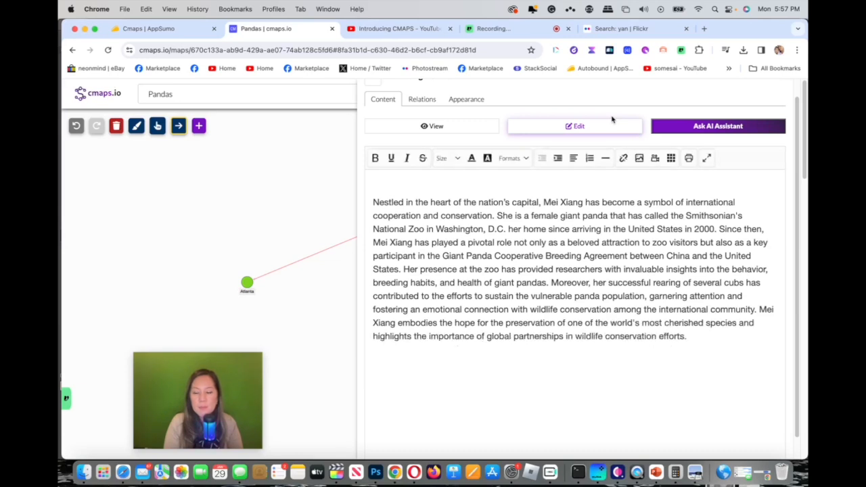
click(707, 335)
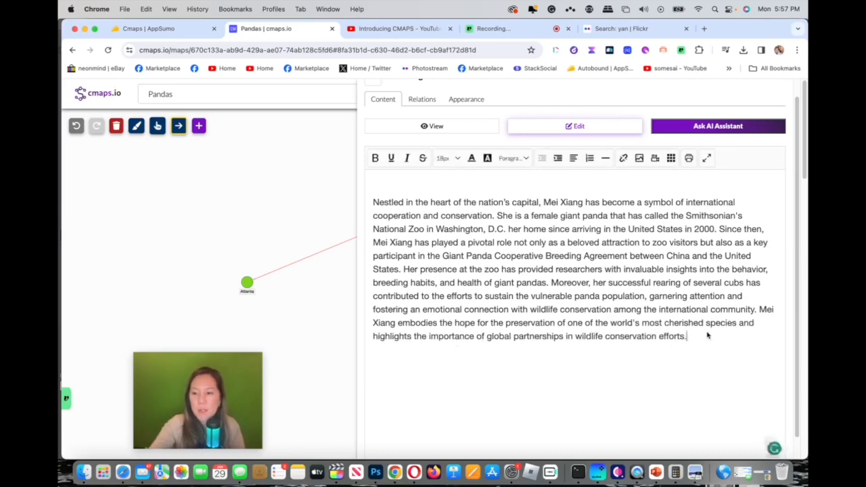
click(374, 203)
key(Return)
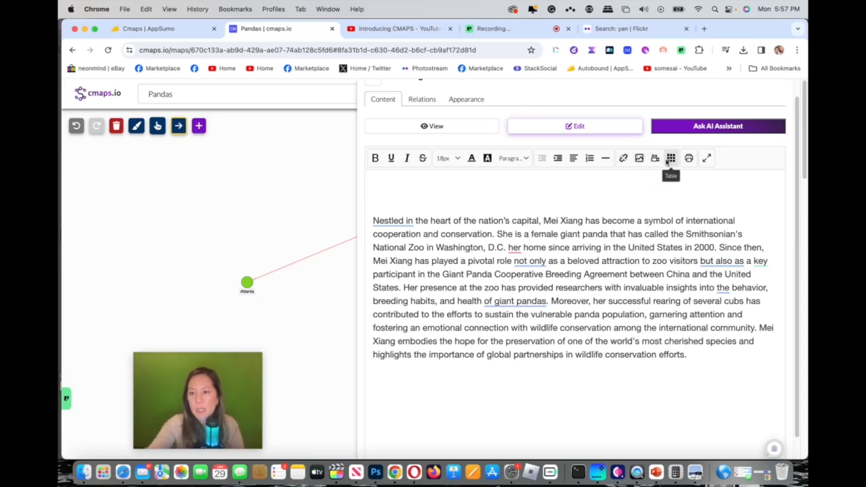
click(638, 158)
click(340, 157)
click(449, 139)
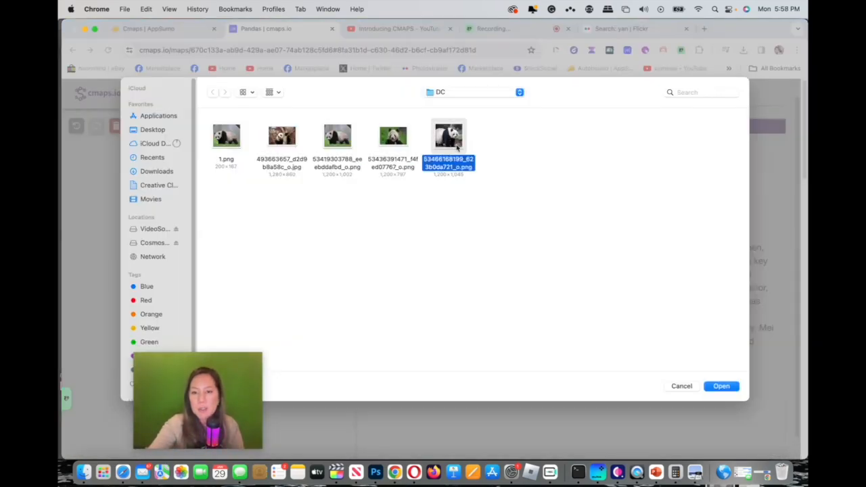
click(723, 387)
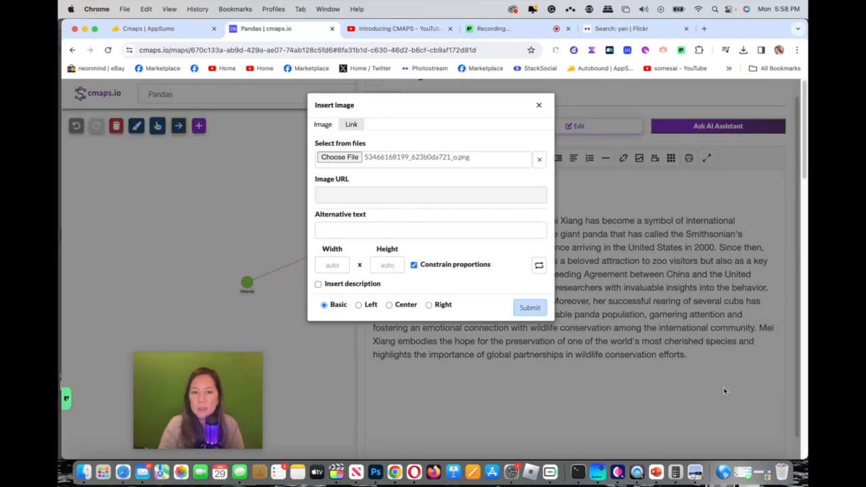
click(475, 231)
click(530, 307)
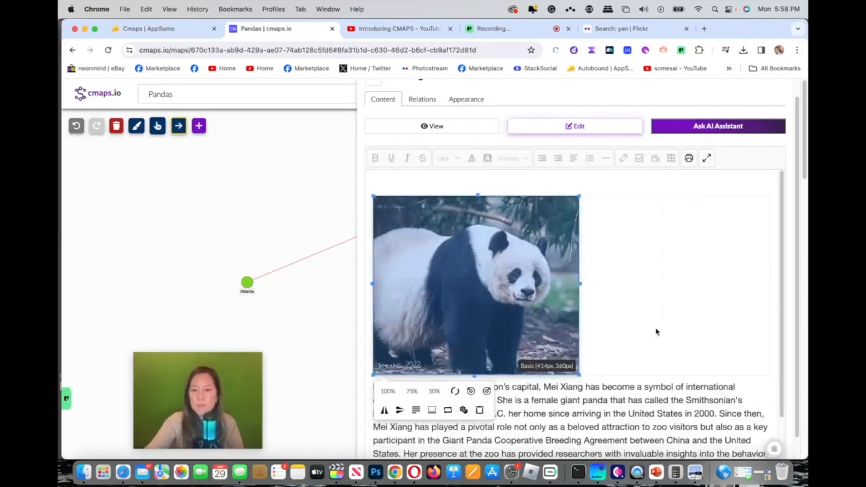
click(433, 126)
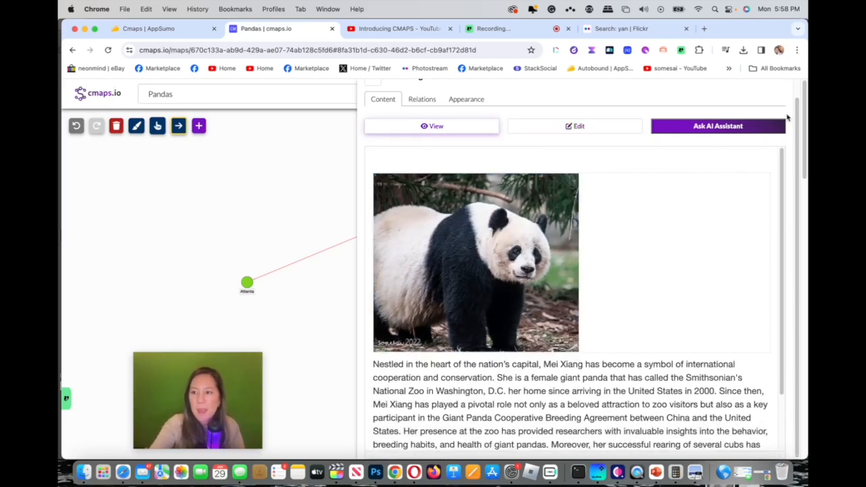
click(374, 85)
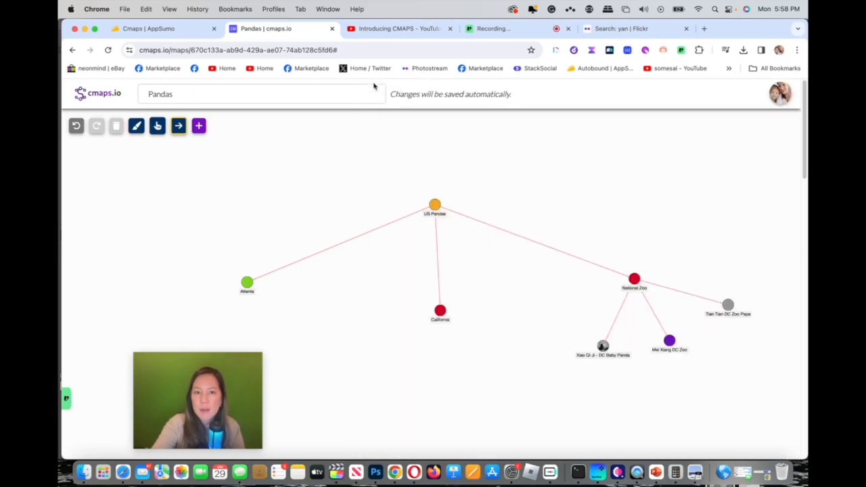
click(669, 342)
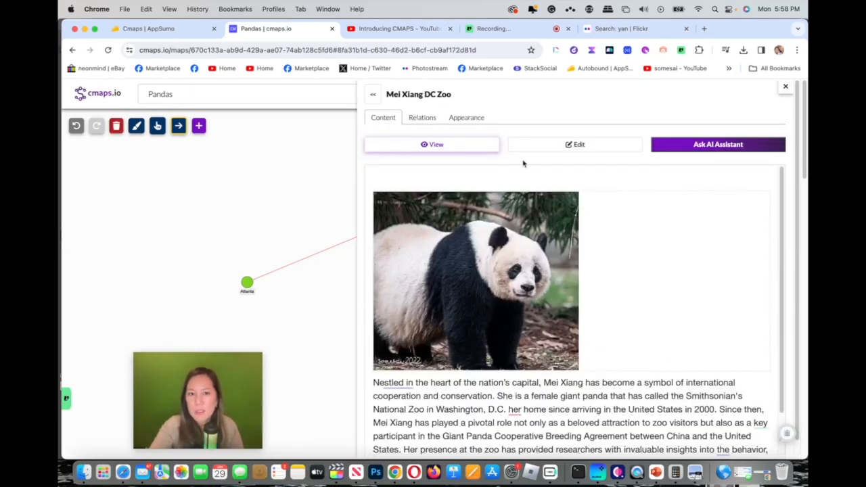
click(435, 119)
click(464, 118)
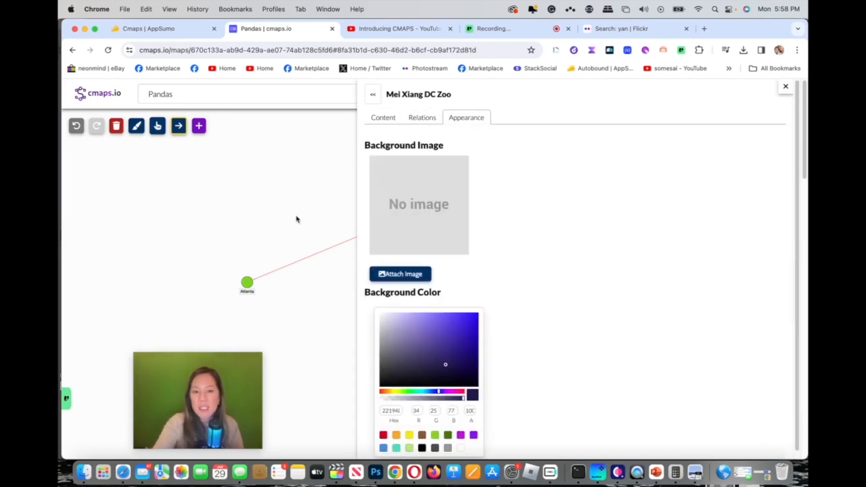
click(419, 274)
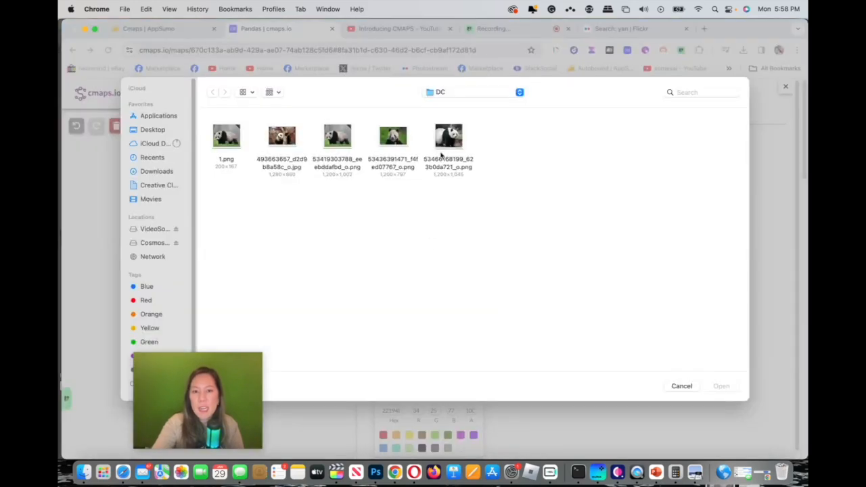
drag(449, 138, 376, 472)
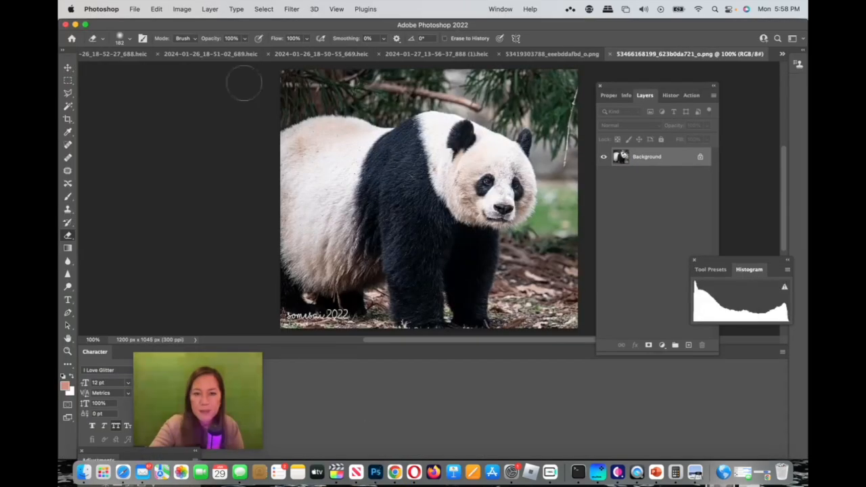
Step: Resize the panda photo to a width of 200 pixels
click(177, 9)
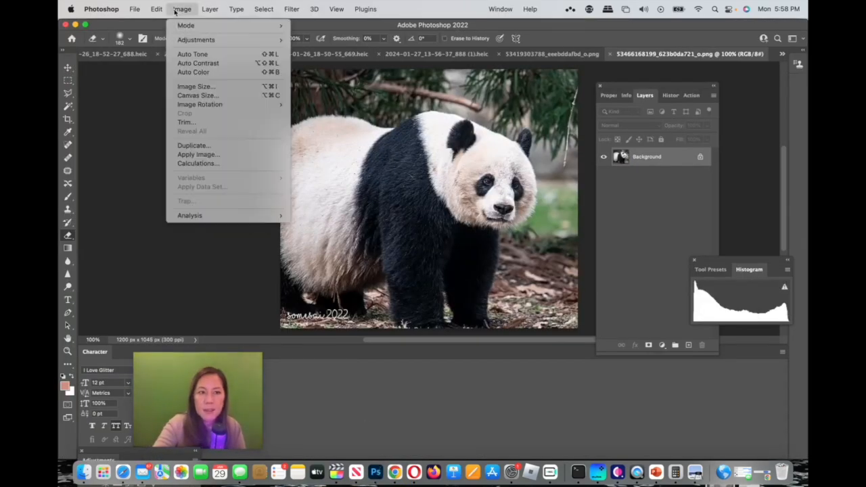
click(212, 87)
text(2)
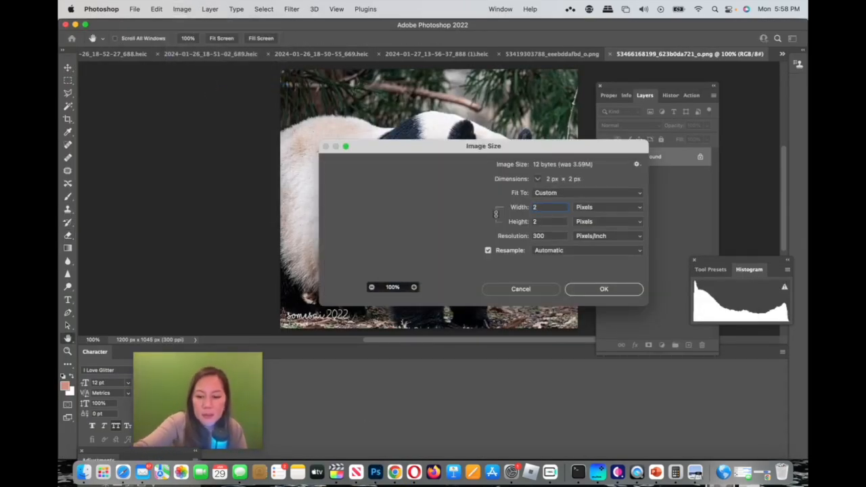
text(00)
key(Return)
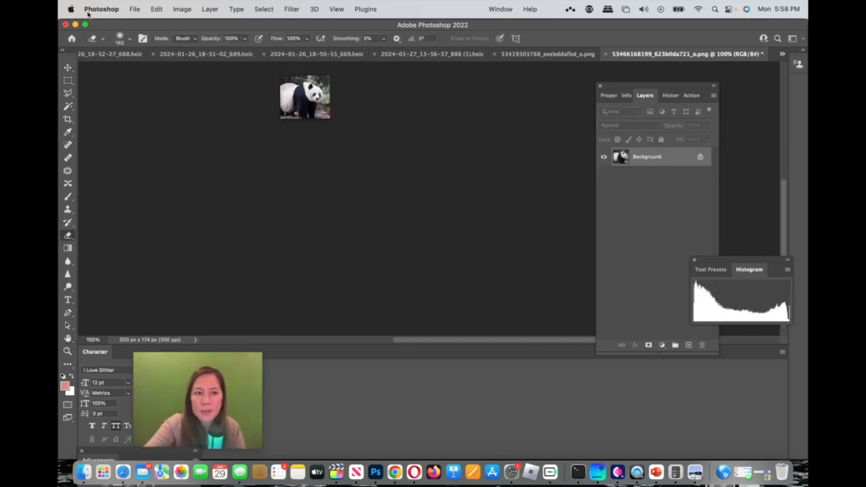
Step: Export the resized photo as a PNG named "mei" in the DC folder
click(134, 10)
mouse_move(196, 153)
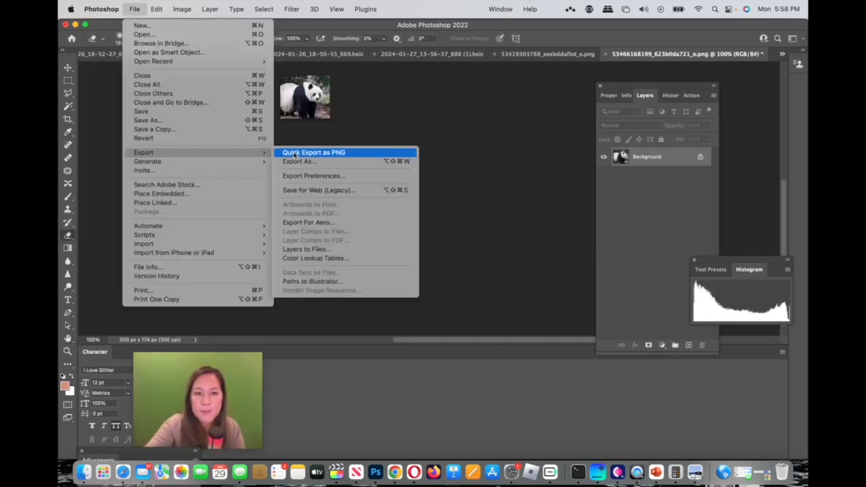
click(297, 154)
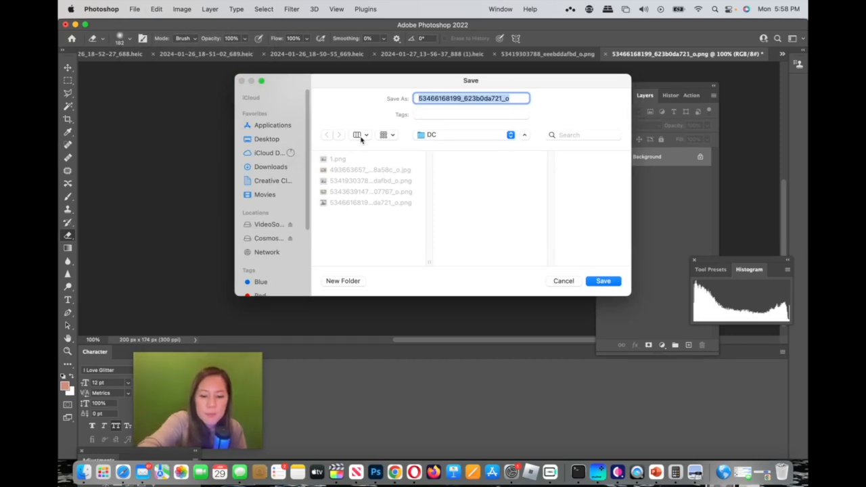
text(mei)
key(Return)
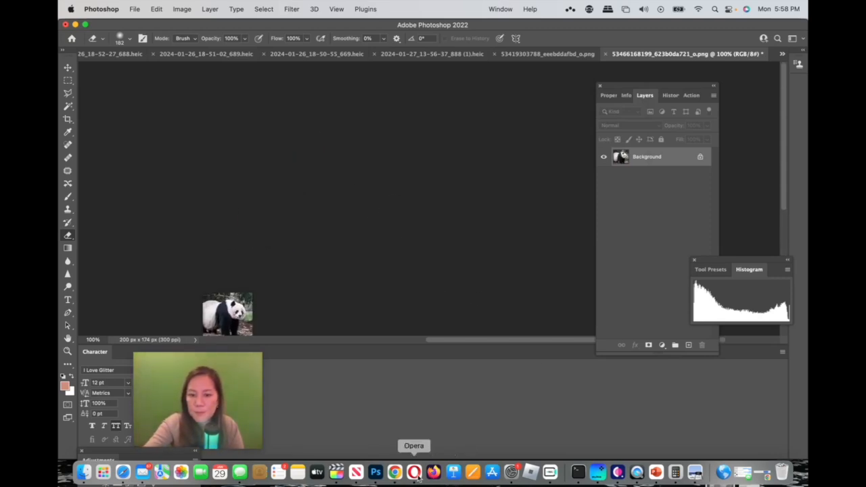
Step: Switch back to Chrome and attach mei.png as the Mei Xiang DC Zoo node's background image
click(394, 473)
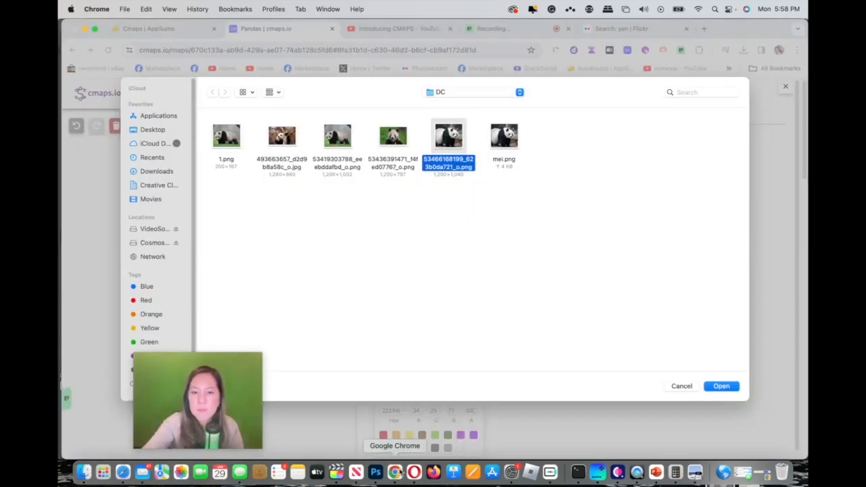
click(504, 162)
click(719, 387)
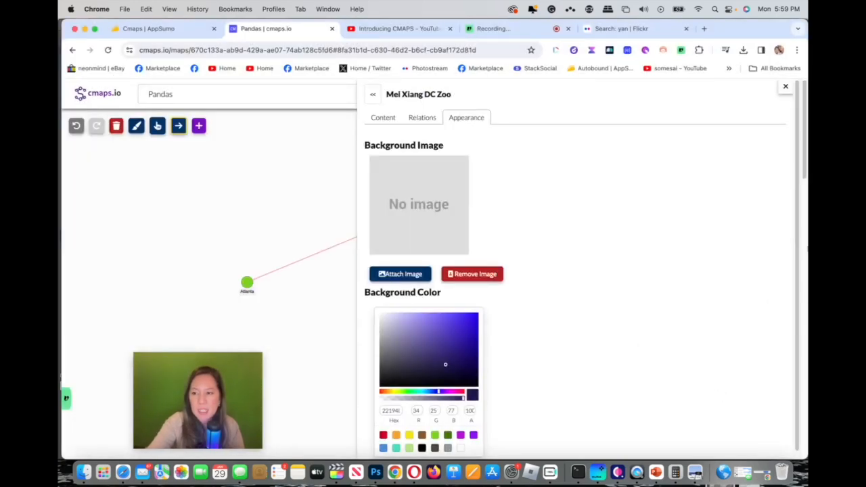
Step: Close the Mei Xiang node's settings and open the Tian Tian DC Zoo Papa node's appearance settings
click(786, 87)
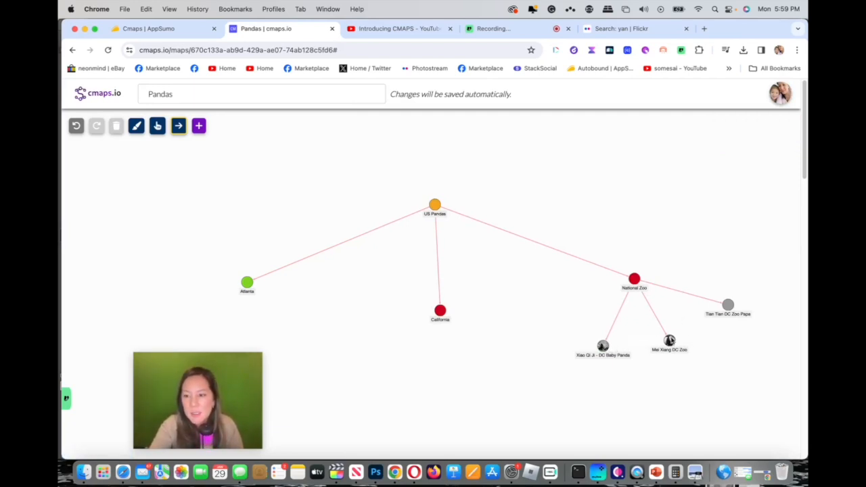
click(729, 306)
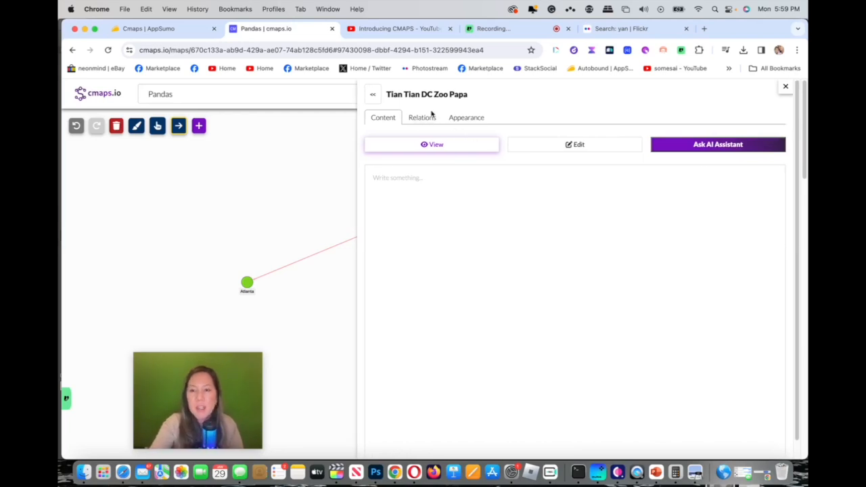
click(375, 94)
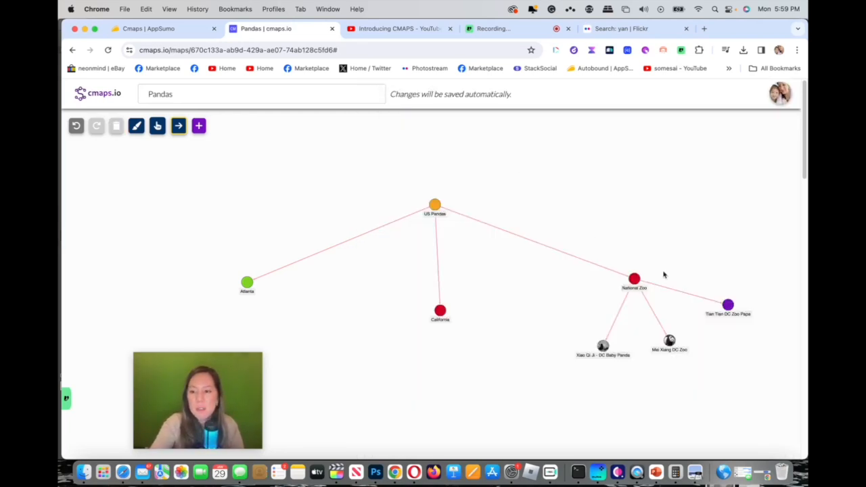
click(729, 305)
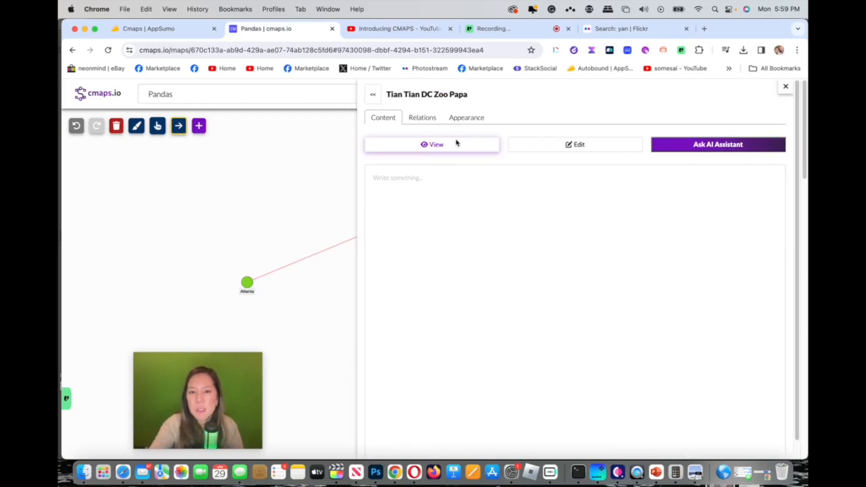
click(459, 120)
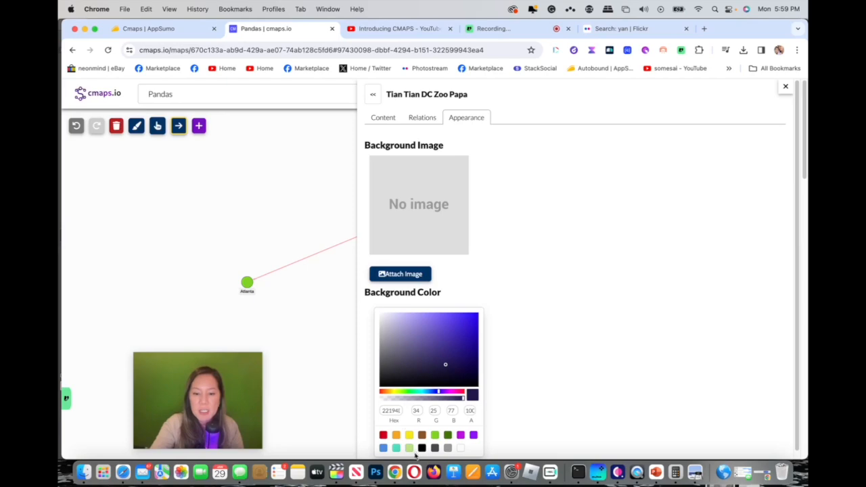
click(375, 472)
click(135, 9)
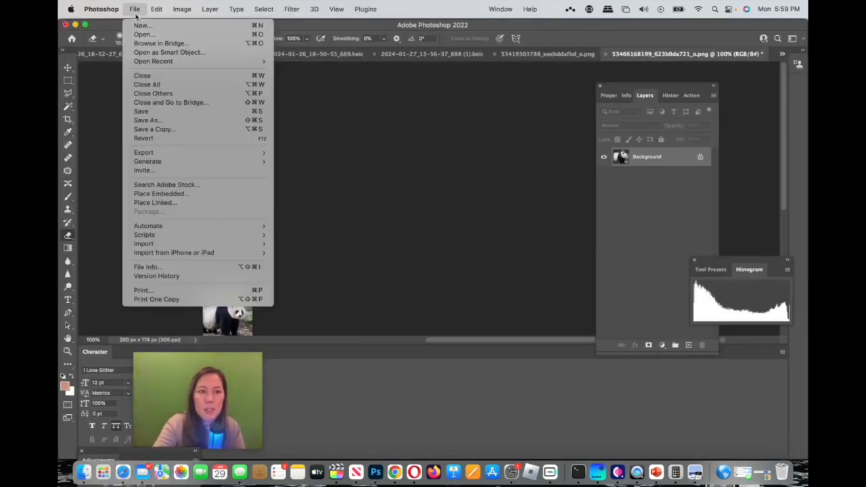
click(138, 34)
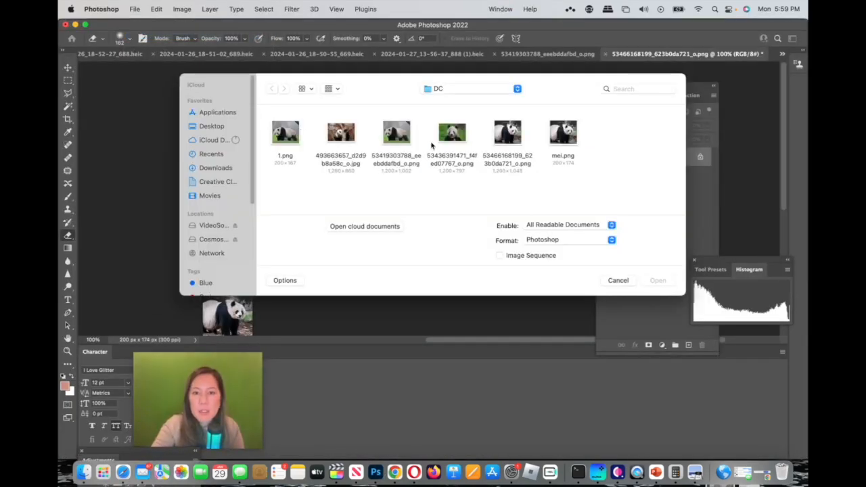
click(446, 139)
click(656, 280)
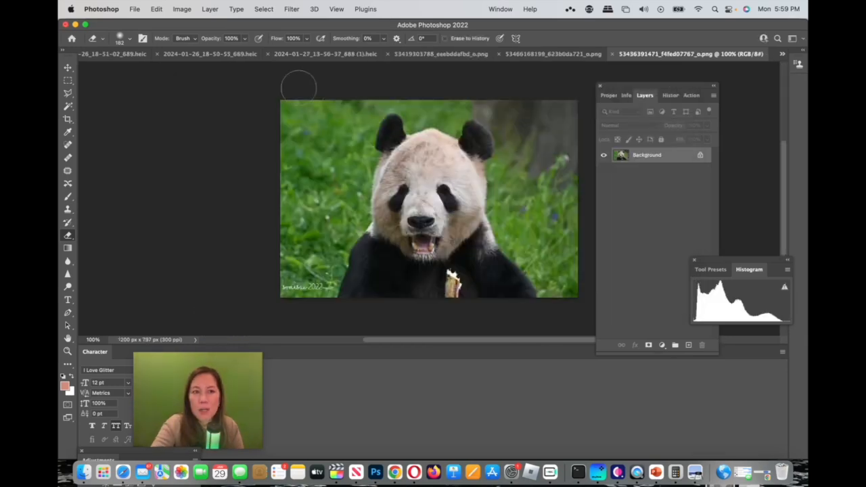
Step: Resize the open panda portrait to a width of 200 pixels
click(183, 9)
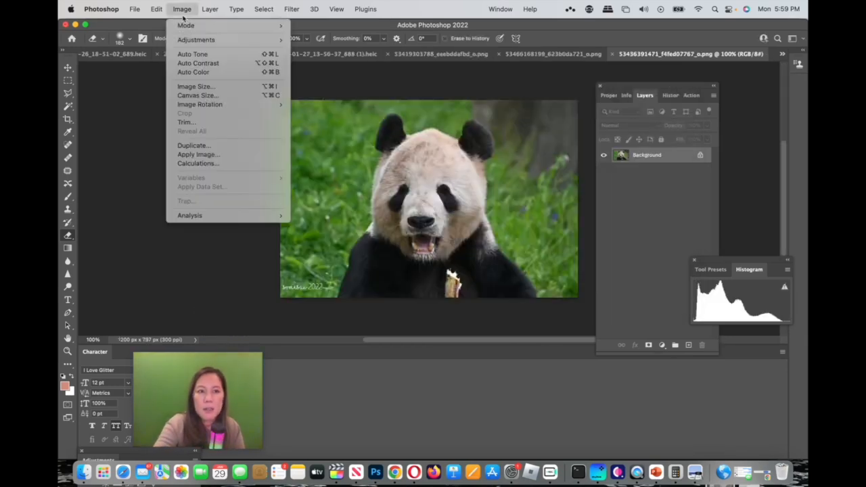
click(212, 88)
text(20)
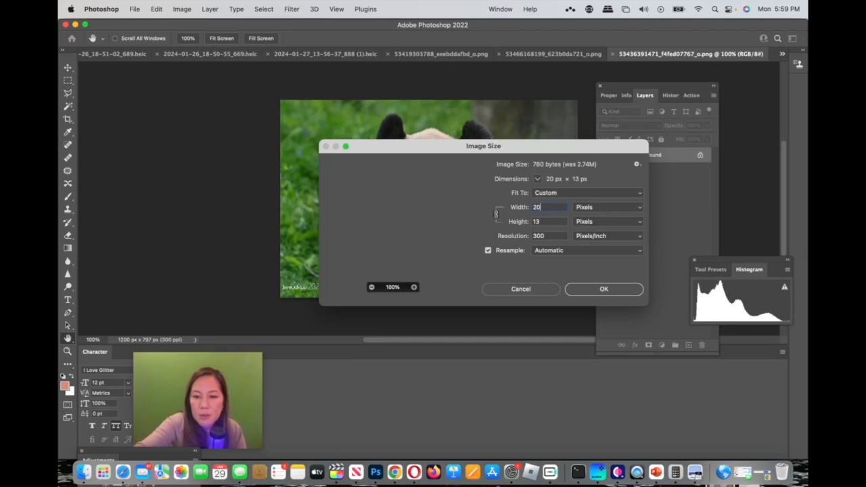
text(0)
key(Return)
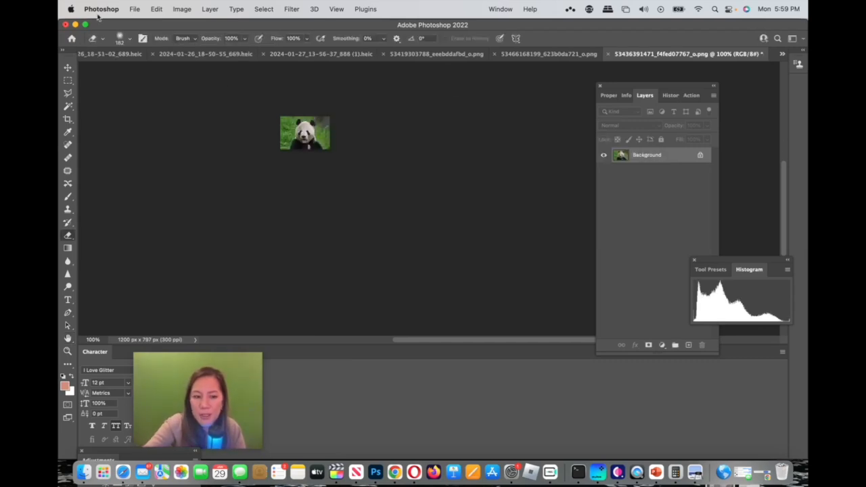
Step: Export the resized portrait as a PNG named "tian" in the DC folder
click(134, 8)
mouse_move(162, 152)
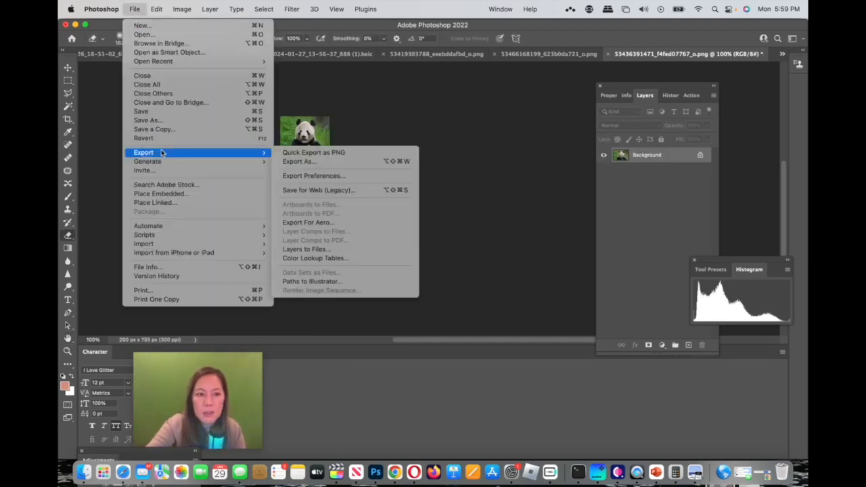
click(277, 153)
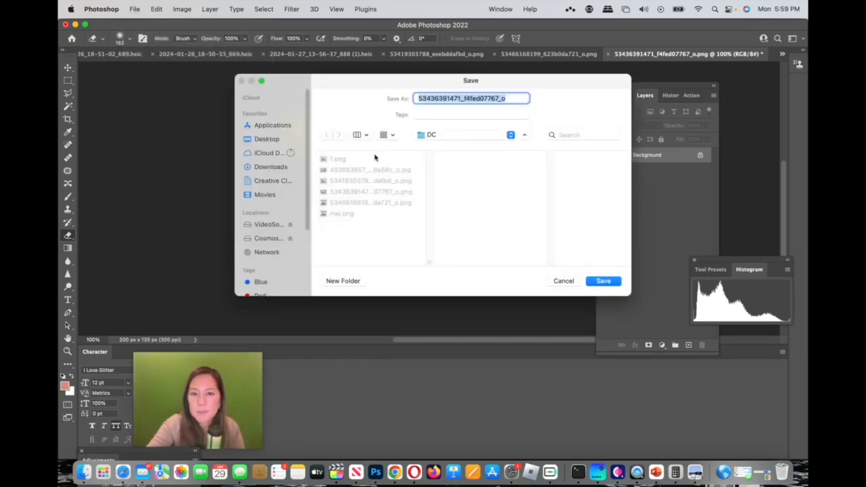
text(t)
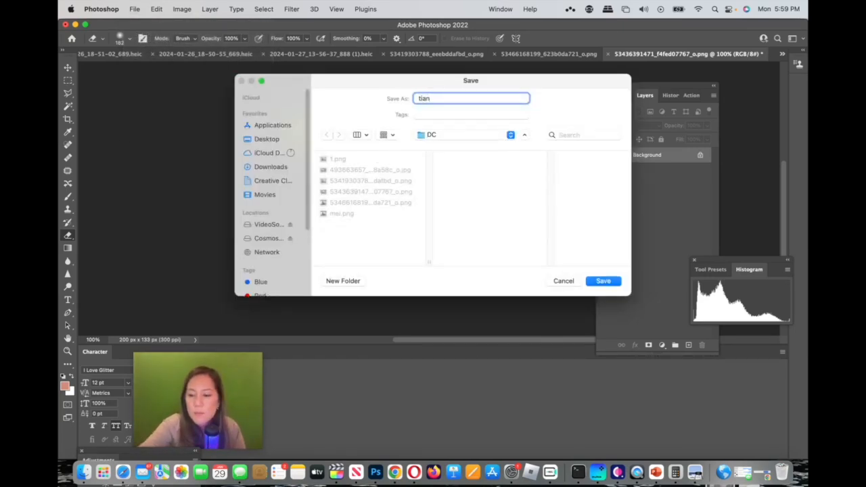
text(ian)
key(Return)
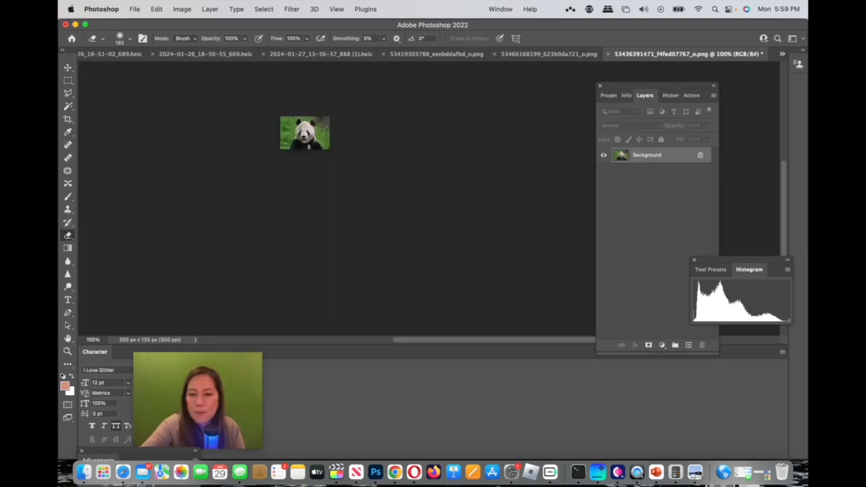
Step: Switch back to Chrome, attach tian.png as the Tian Tian node's background image and pick red as its background color
click(395, 473)
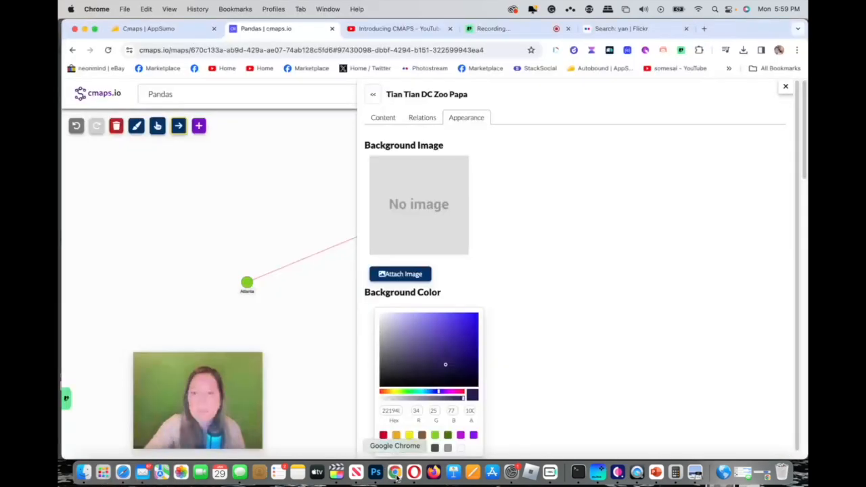
click(419, 277)
click(562, 141)
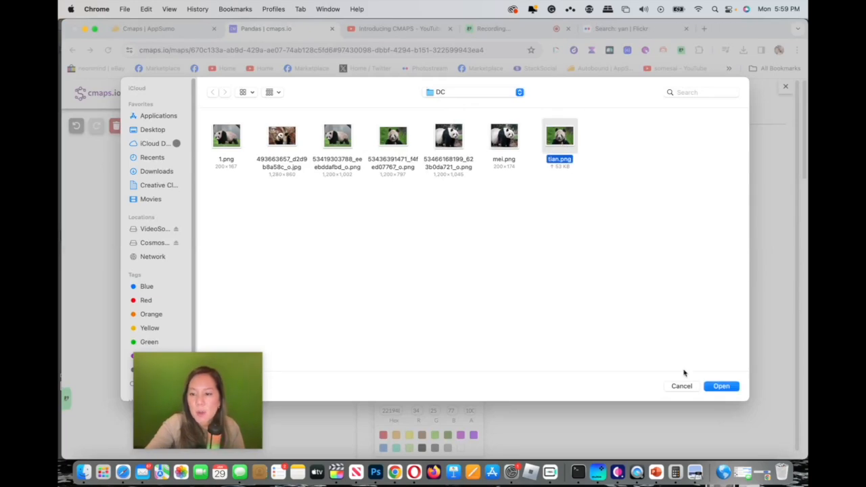
click(722, 386)
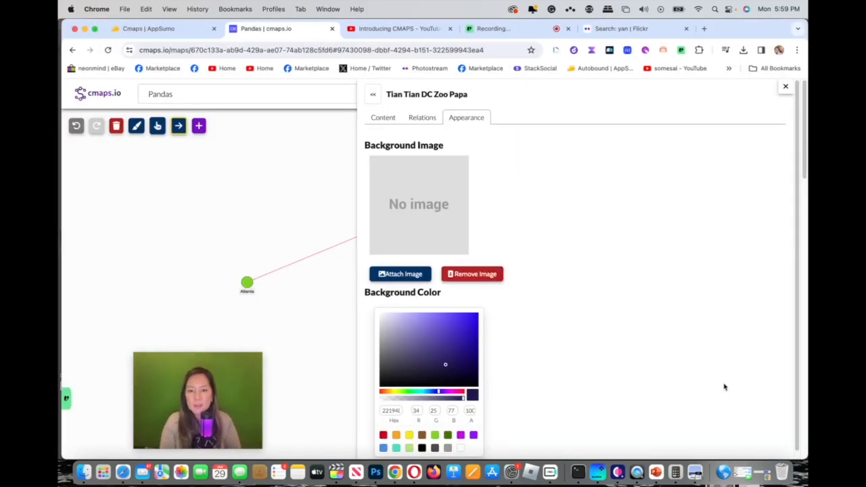
click(383, 435)
Step: Have the AI Assistant write the content of the Tian Tian DC Zoo Papa node
click(422, 119)
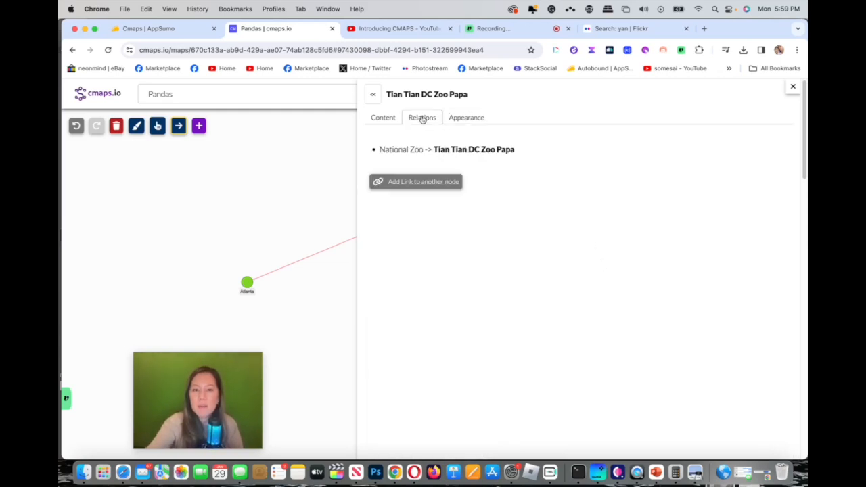
click(382, 119)
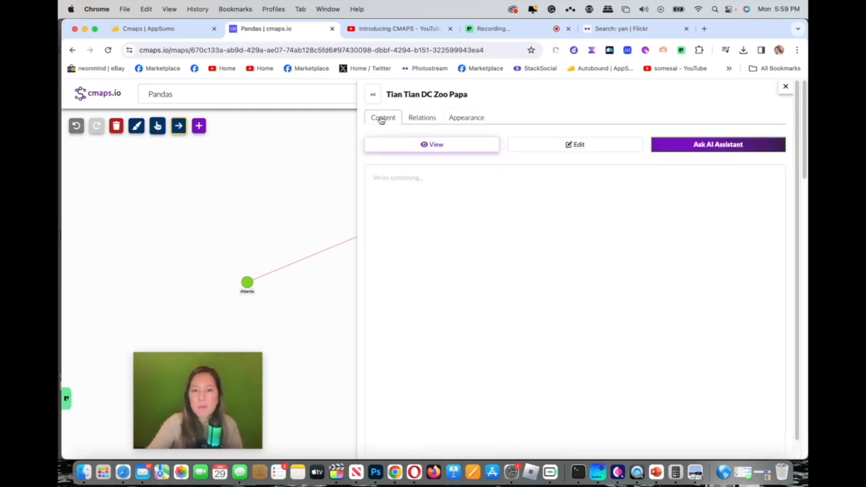
click(409, 187)
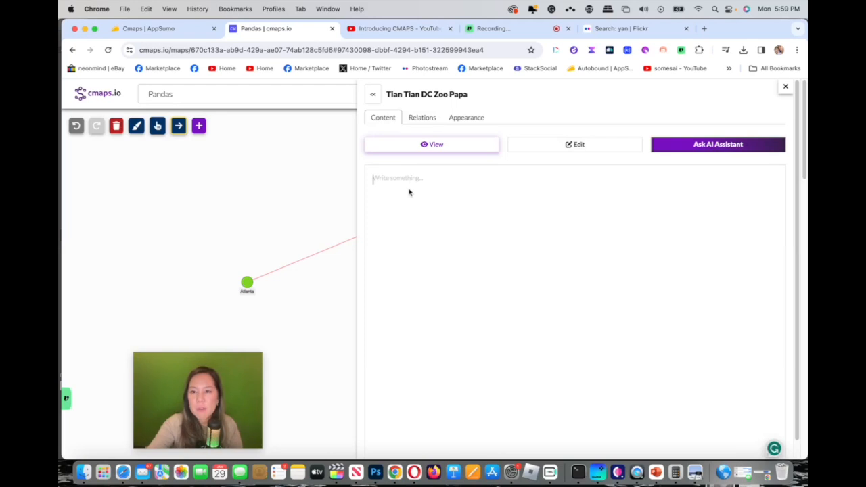
click(672, 145)
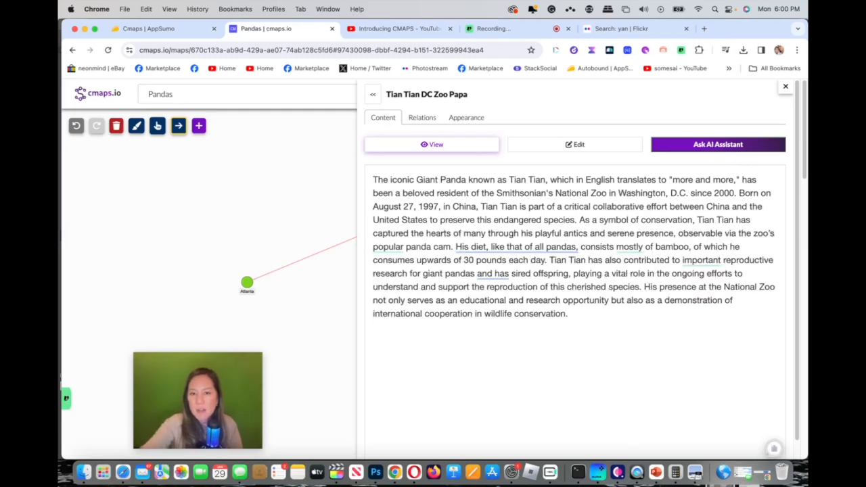
click(557, 146)
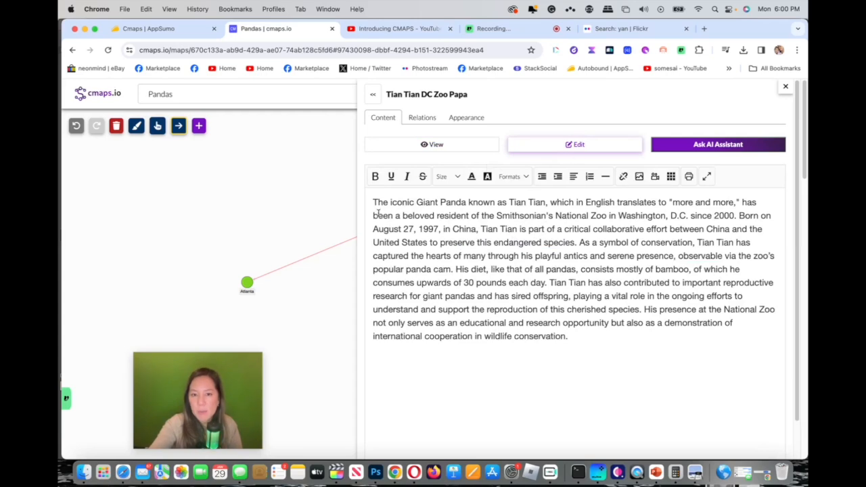
click(374, 202)
key(Return)
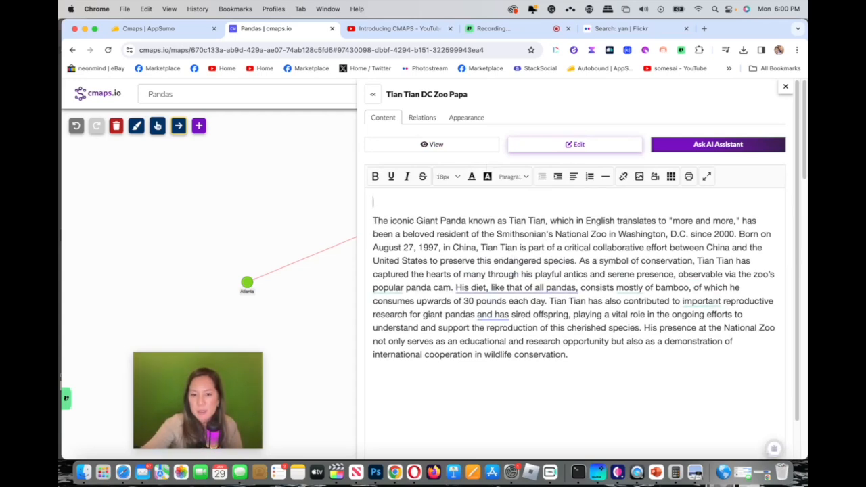
click(638, 177)
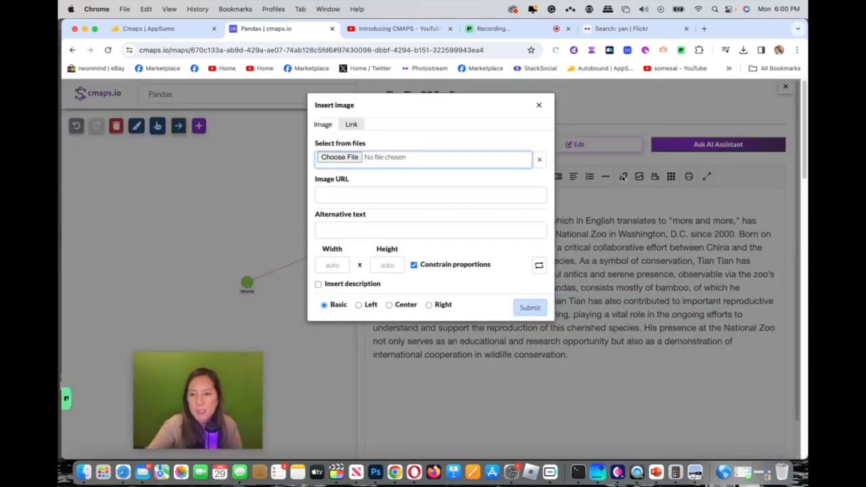
click(339, 157)
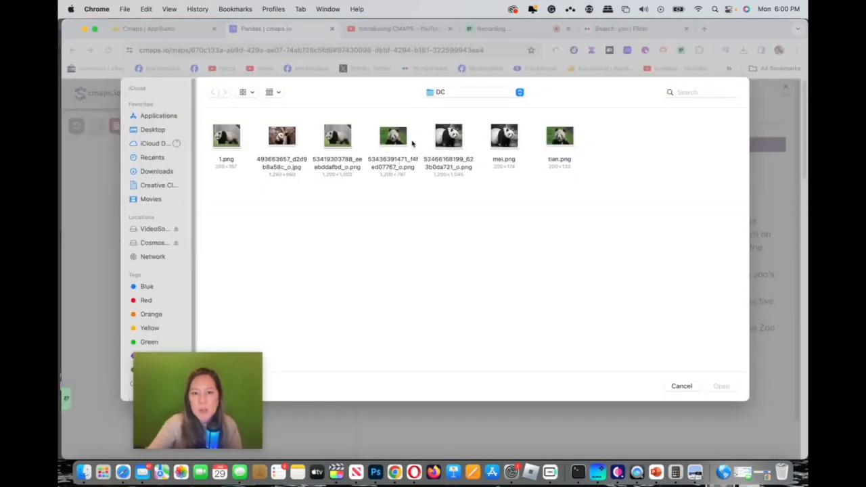
click(402, 140)
click(721, 386)
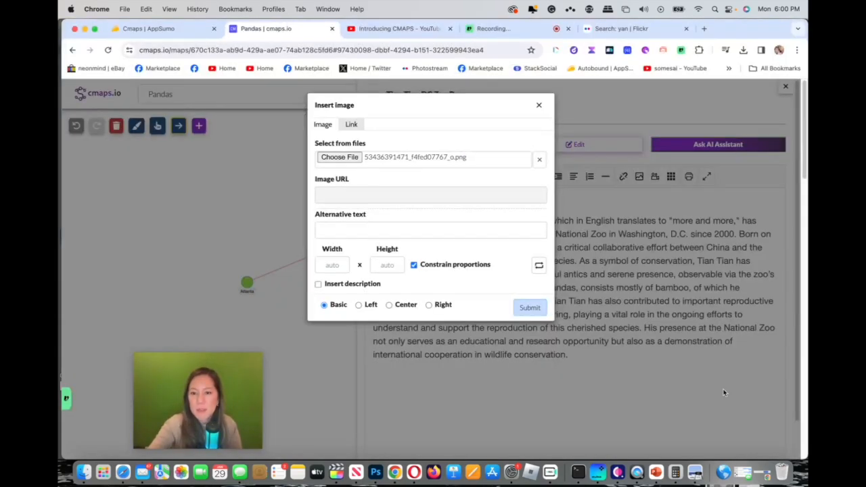
click(452, 233)
text(Tian Tian)
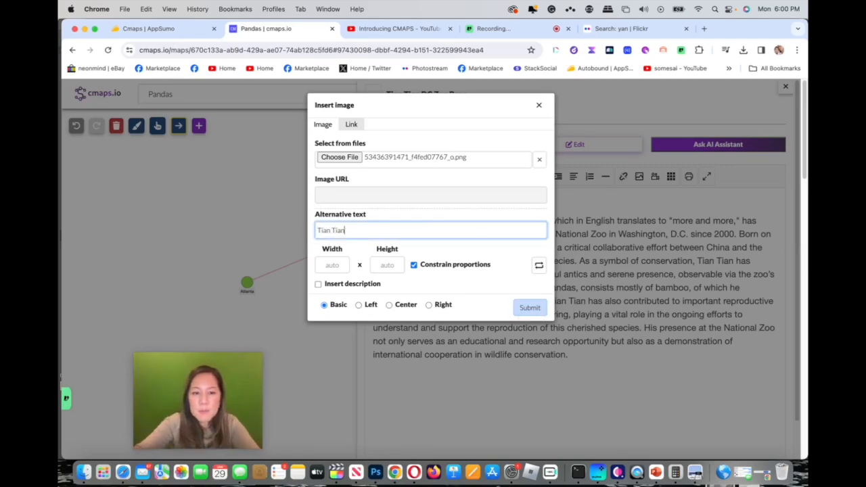
click(374, 97)
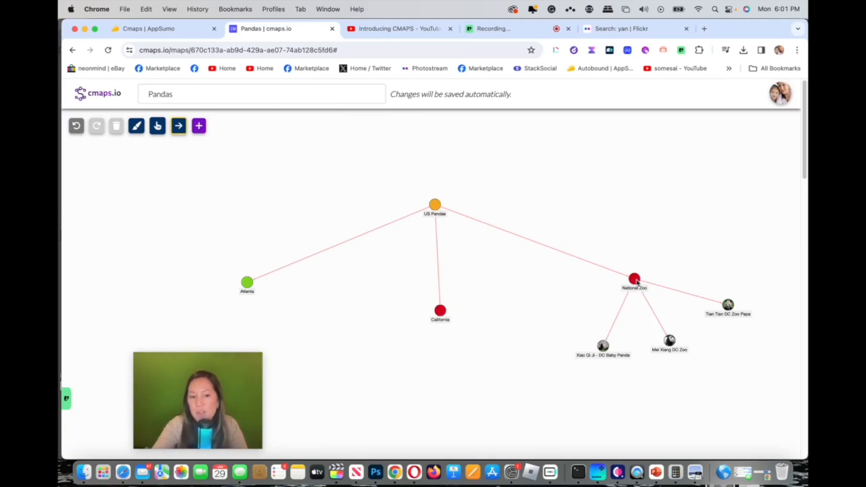
Step: Open the Xiao Qi Ji - DC Baby Panda node's content for editing and clear its first line
click(602, 346)
click(539, 145)
drag(424, 206, 374, 208)
key(BackSpace)
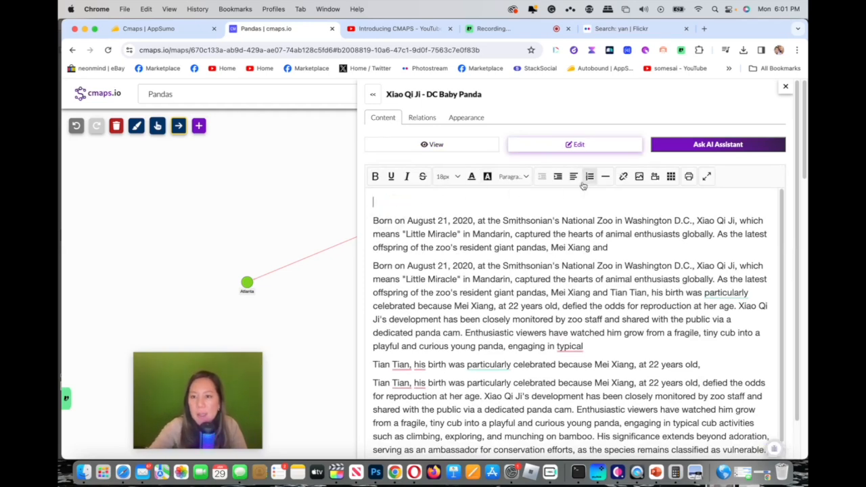
click(637, 177)
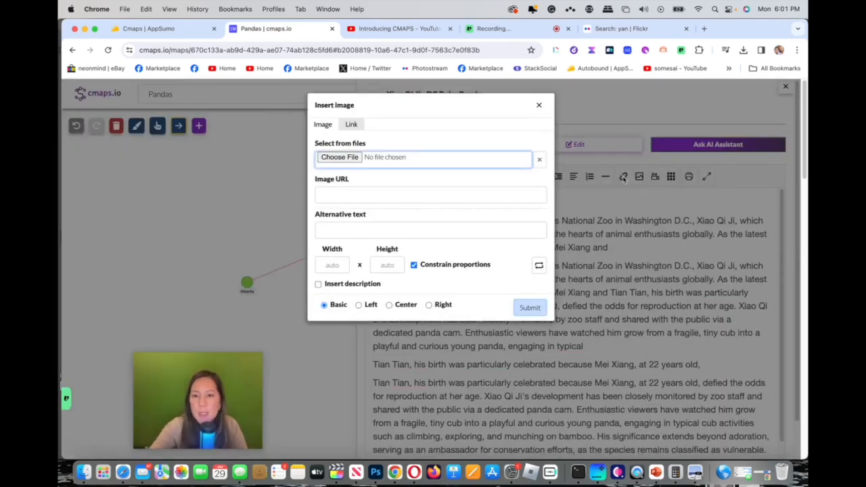
click(357, 156)
click(347, 142)
click(721, 386)
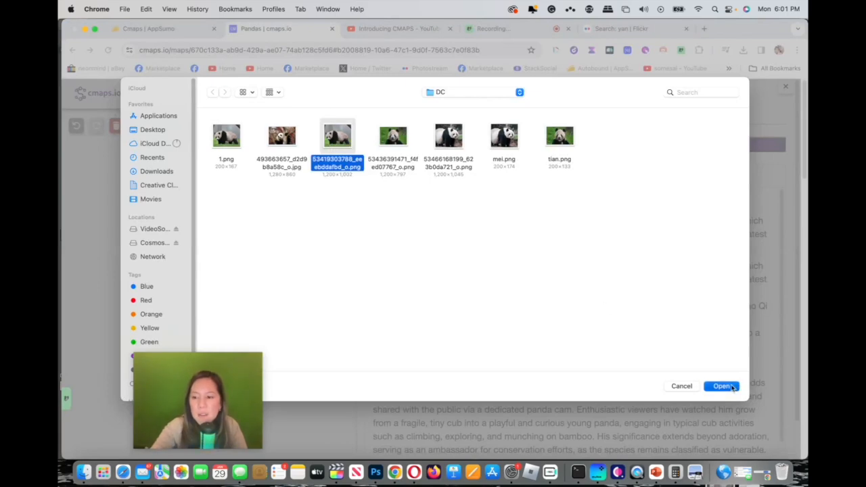
click(528, 306)
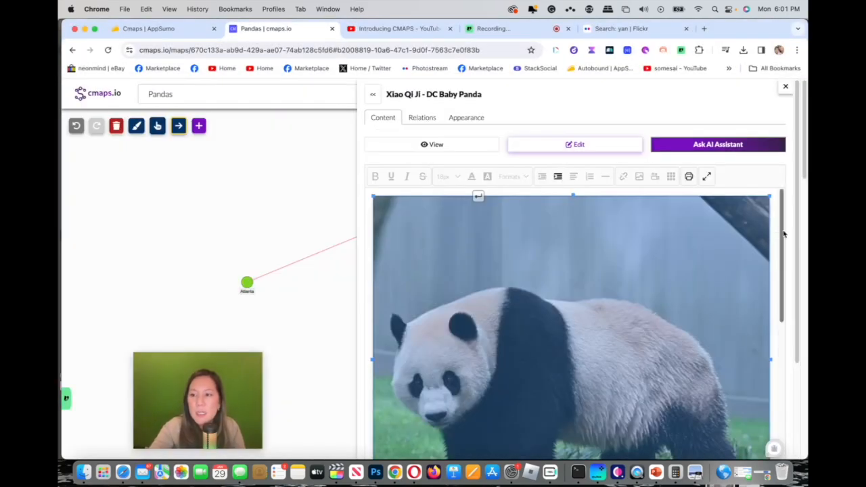
Step: Shrink the inserted panda photo proportionally to about 599 by 500 px
click(771, 192)
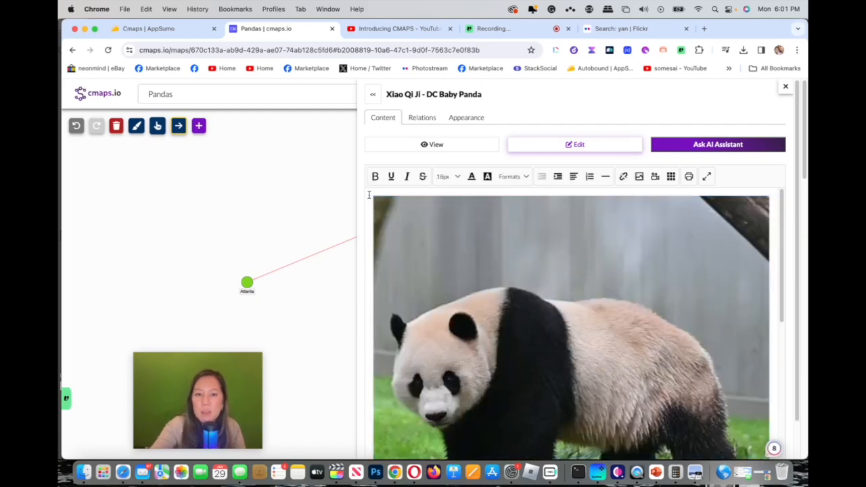
click(378, 201)
drag(381, 204, 473, 267)
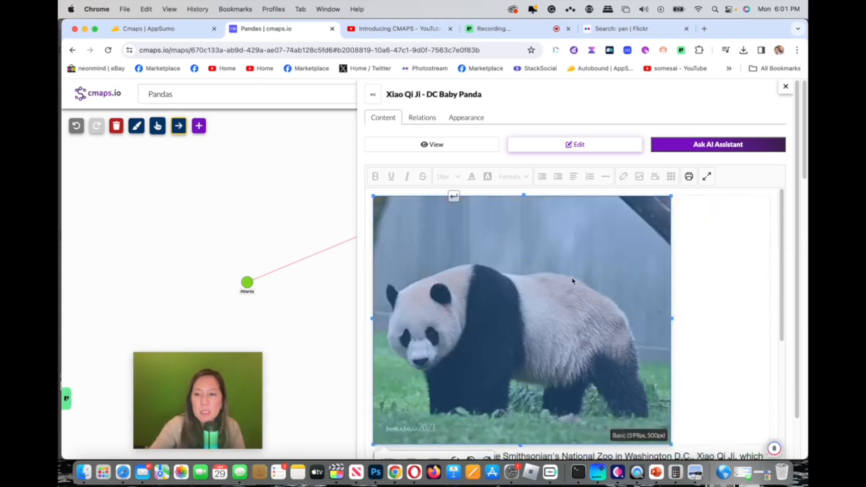
Step: Leave the Xiao Qi Ji content editor and review the content of the Xiao Qi Ji, Mei Xiang and Tian Tian nodes
click(372, 94)
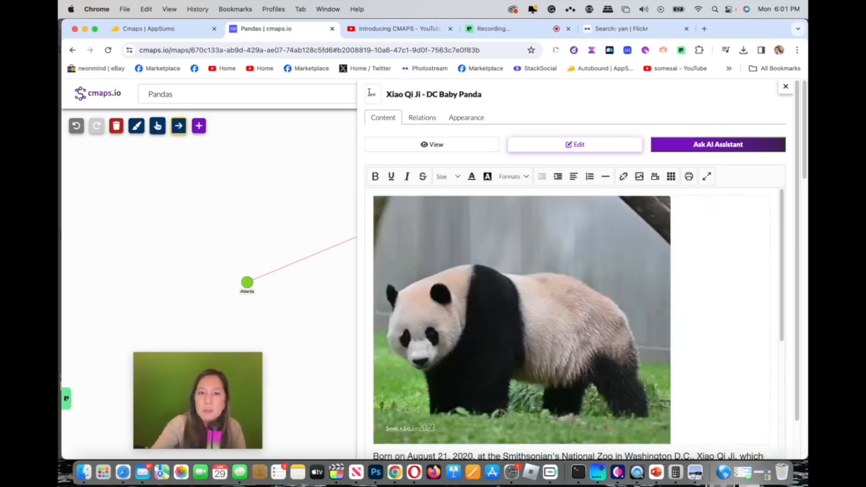
click(603, 346)
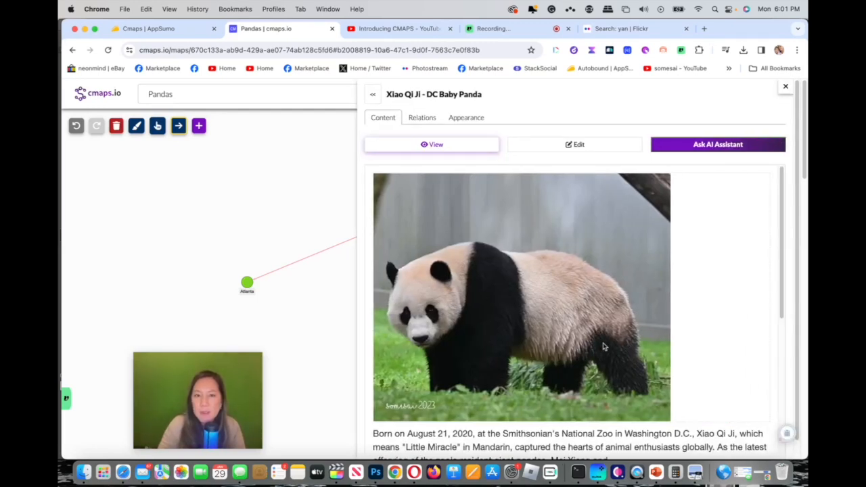
click(302, 193)
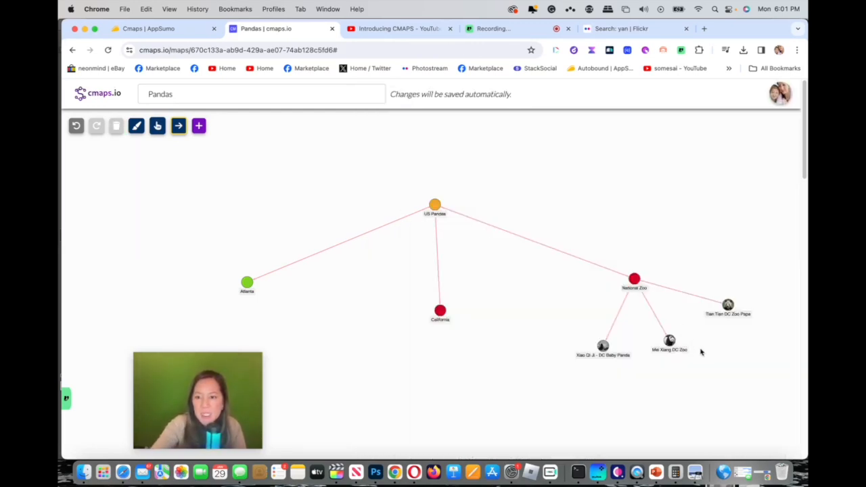
click(669, 340)
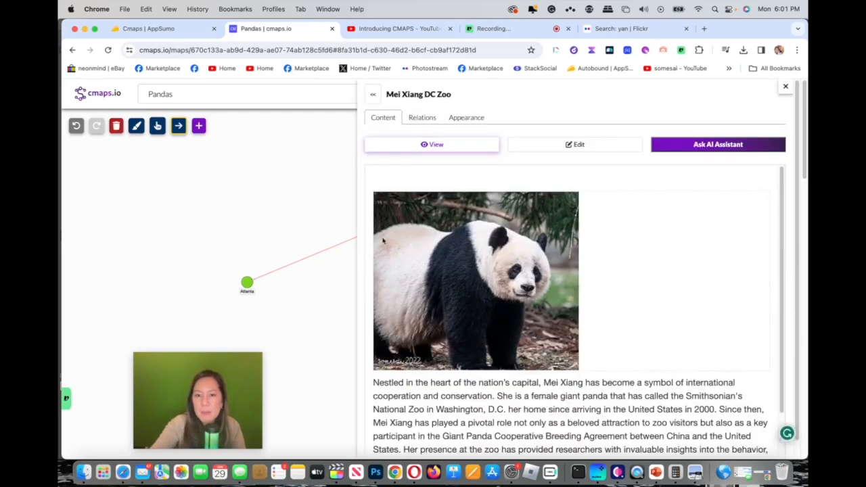
click(287, 178)
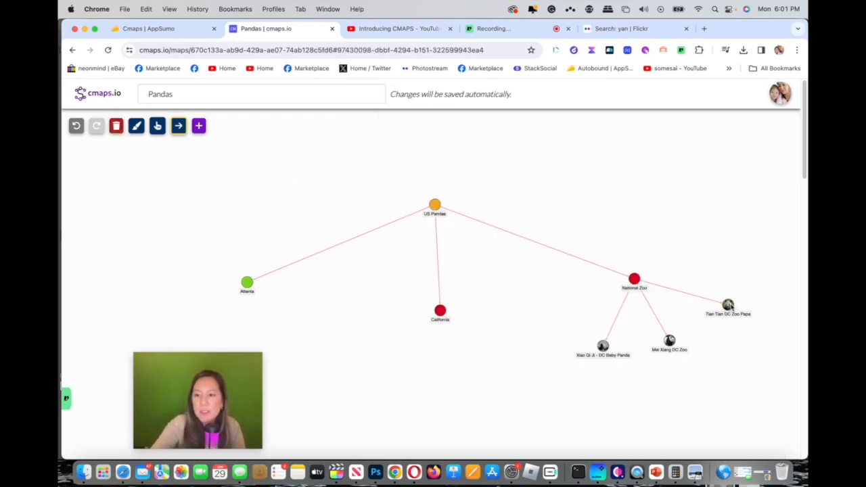
click(728, 305)
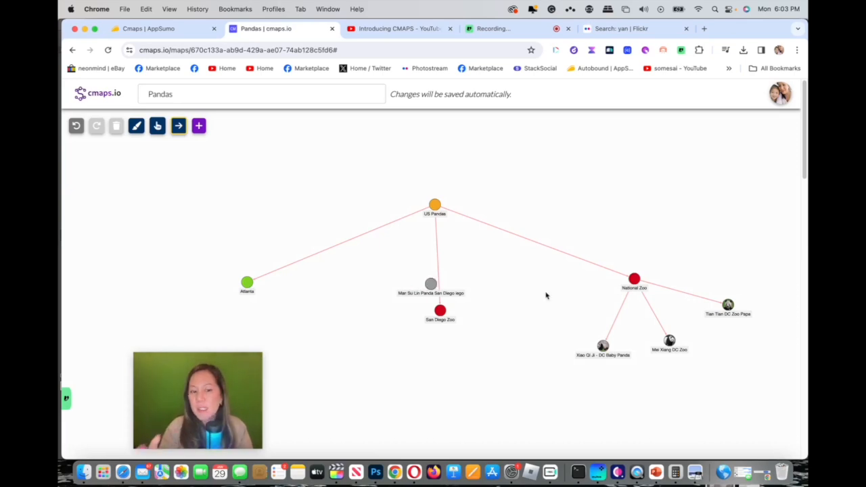
mouse_move(805, 176)
mouse_down()
mouse_move(804, 310)
mouse_move(801, 169)
mouse_up()
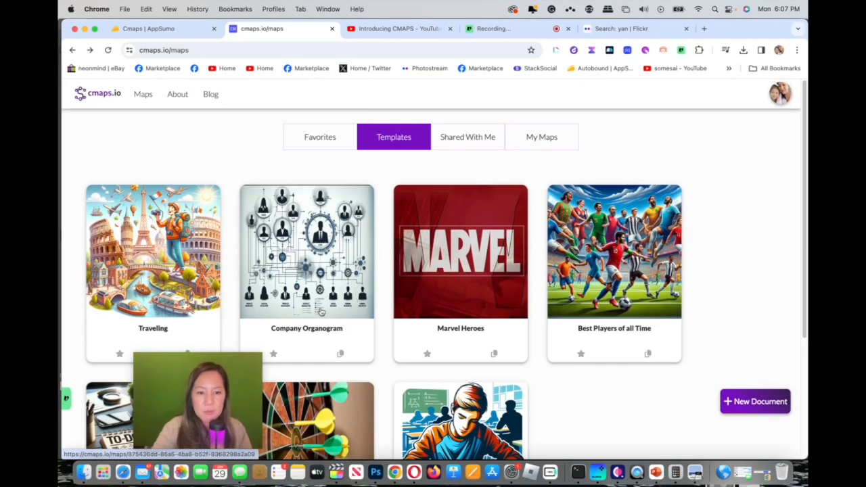
Step: Open the Company Organogram template, view the Chief Technology Officer node's content and return to the maps overview
click(306, 256)
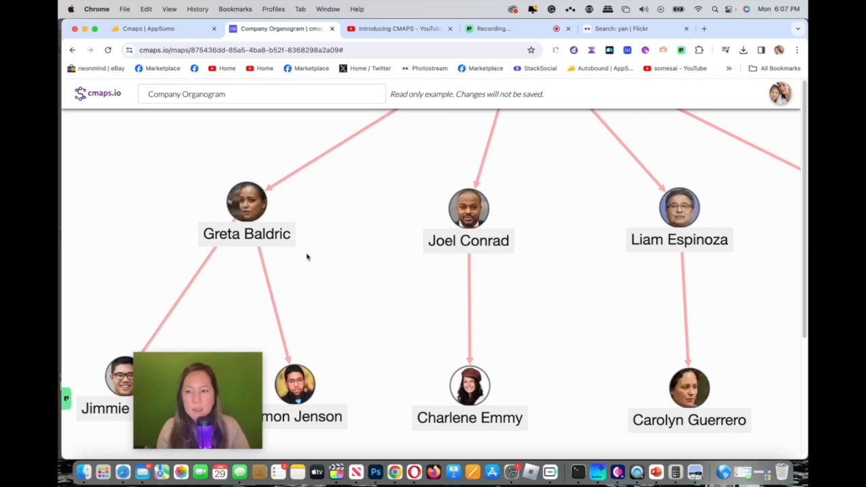
click(258, 200)
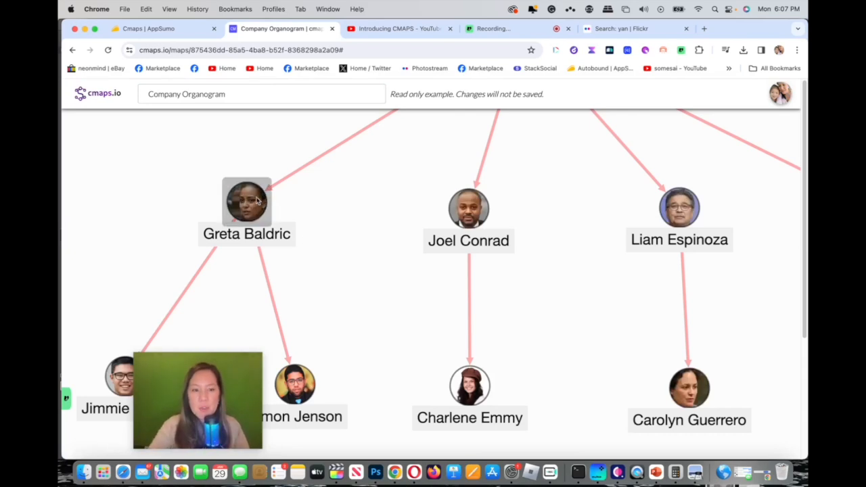
click(107, 94)
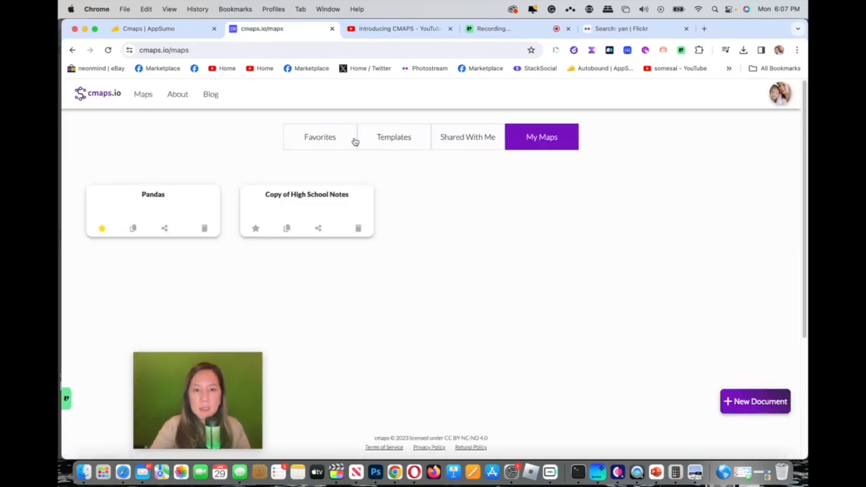
Step: Open the Traveling template, look over its geographic route map and return to the maps overview
click(382, 140)
click(176, 264)
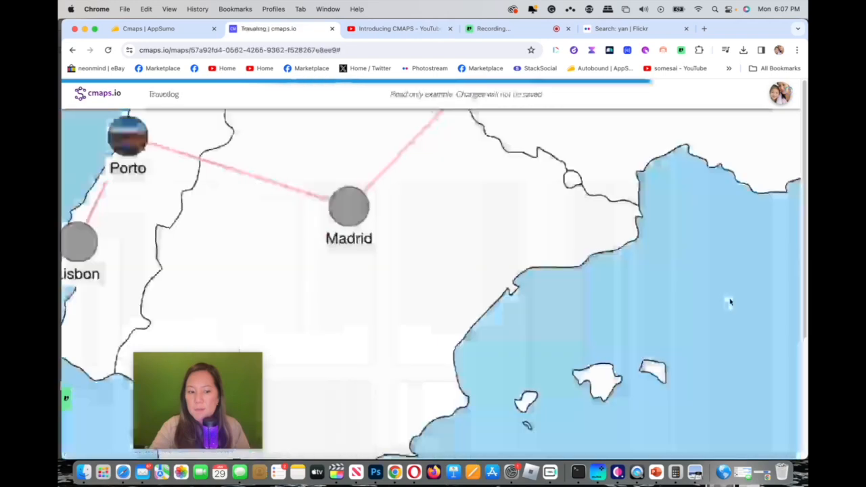
drag(805, 273, 803, 203)
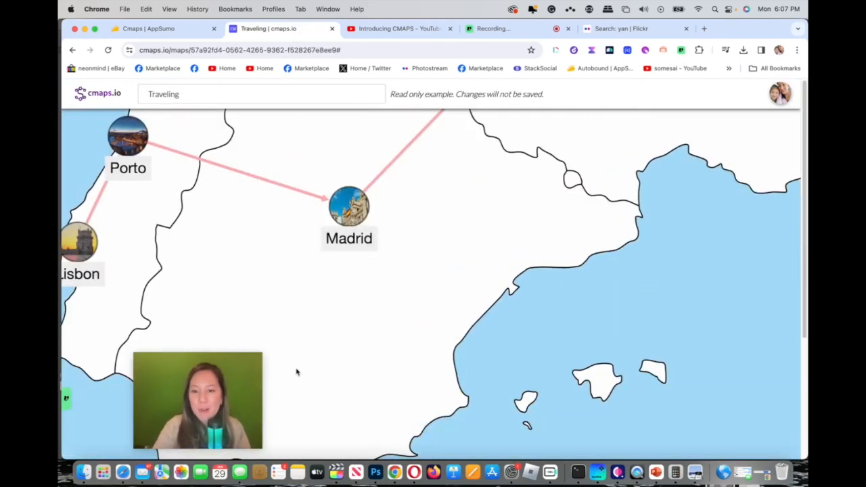
click(113, 96)
Step: Open the Best Players of all Time template, look at its football-pitch map and return to the maps overview
click(408, 143)
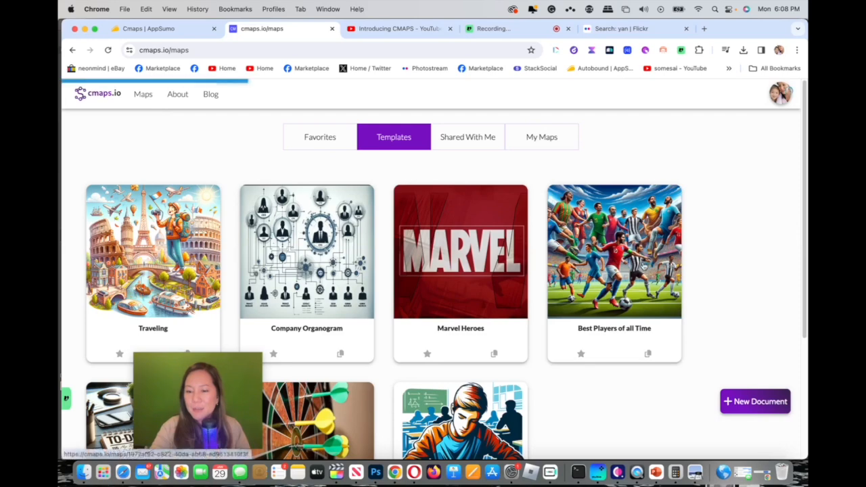
click(645, 266)
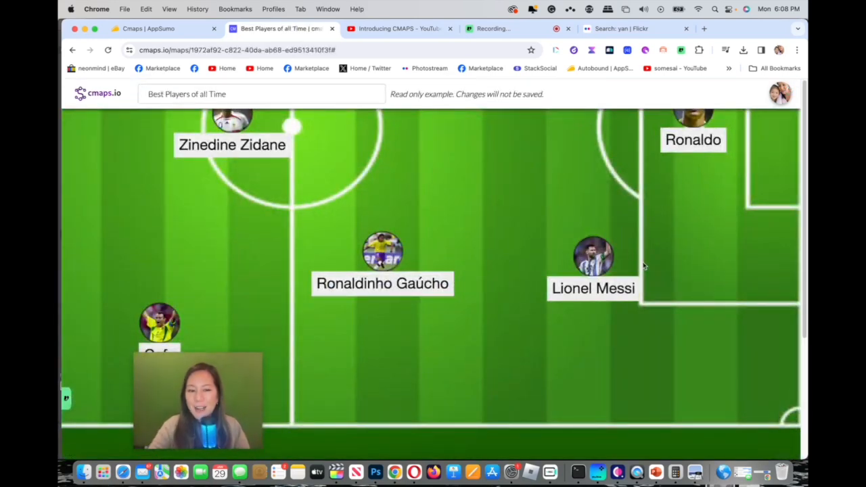
click(111, 99)
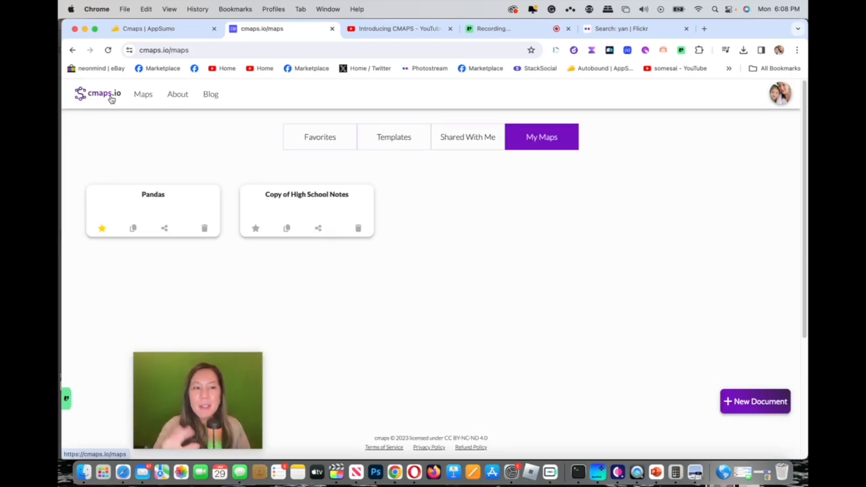
Step: Browse the rest of the template gallery and open the Eisenhower Matrix template
click(115, 99)
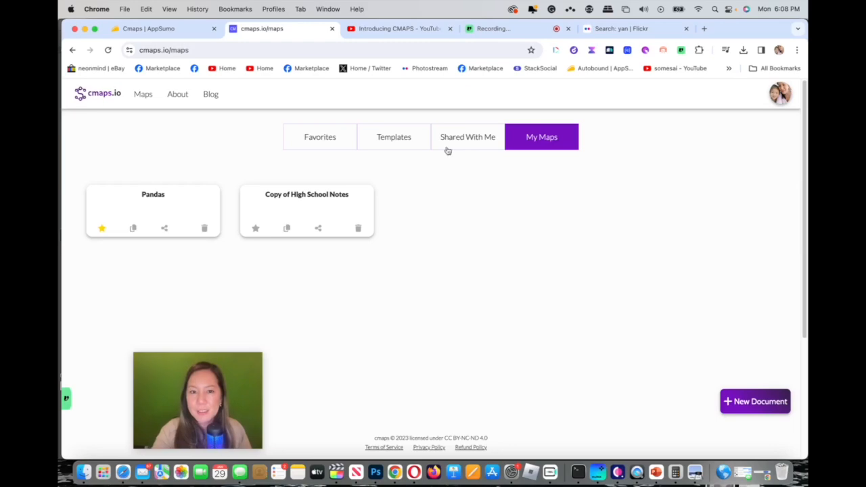
click(414, 136)
scroll(805, 192, down, 5)
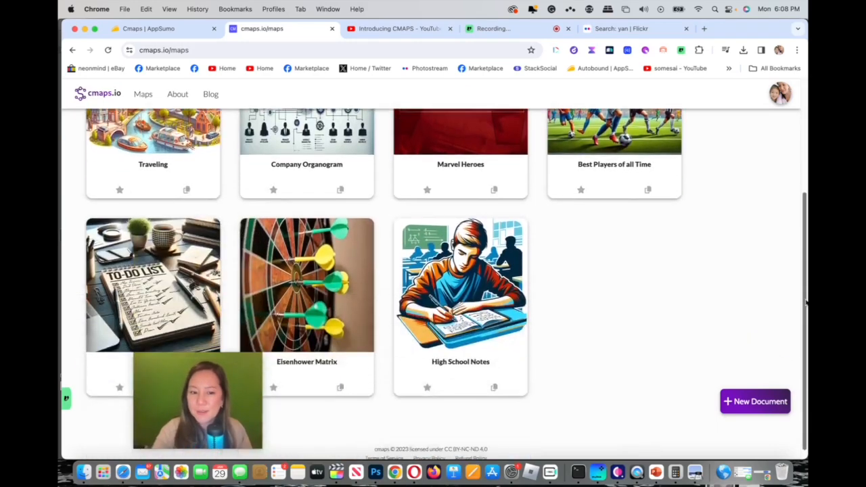
click(302, 283)
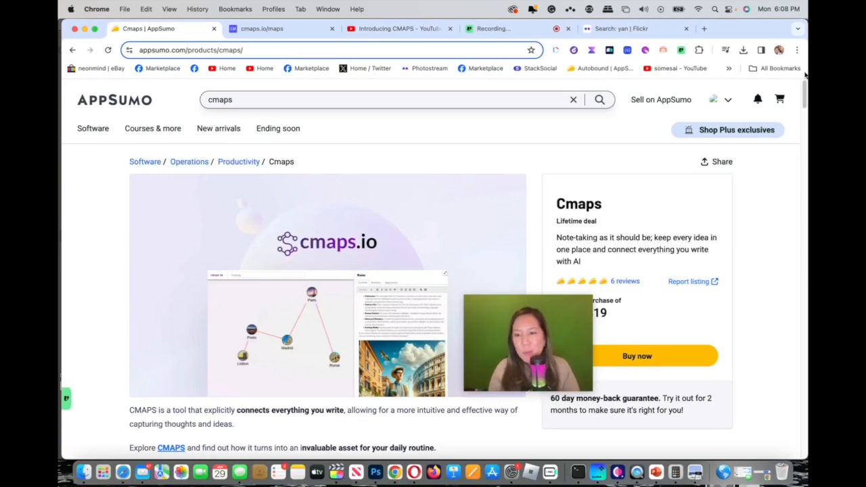
Step: Go through the Cmaps product page on AppSumo from the overview to the plan's price and included features
drag(505, 310, 119, 247)
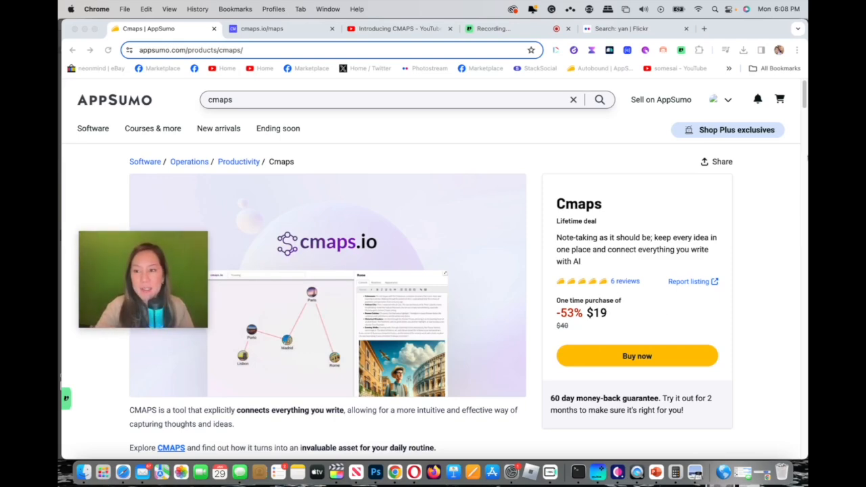
scroll(805, 149, down, 5)
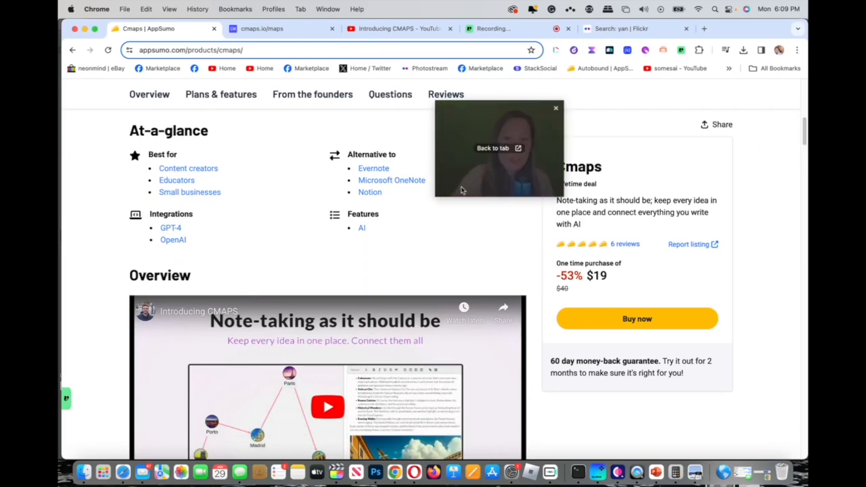
drag(805, 142, 785, 244)
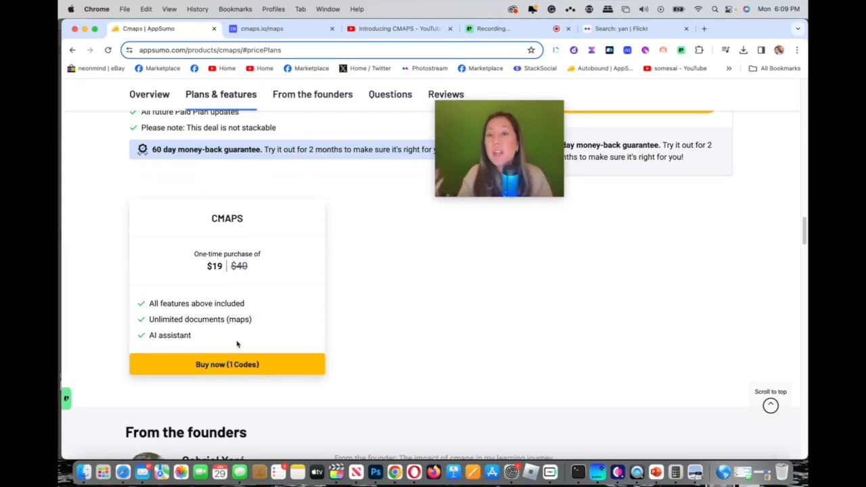